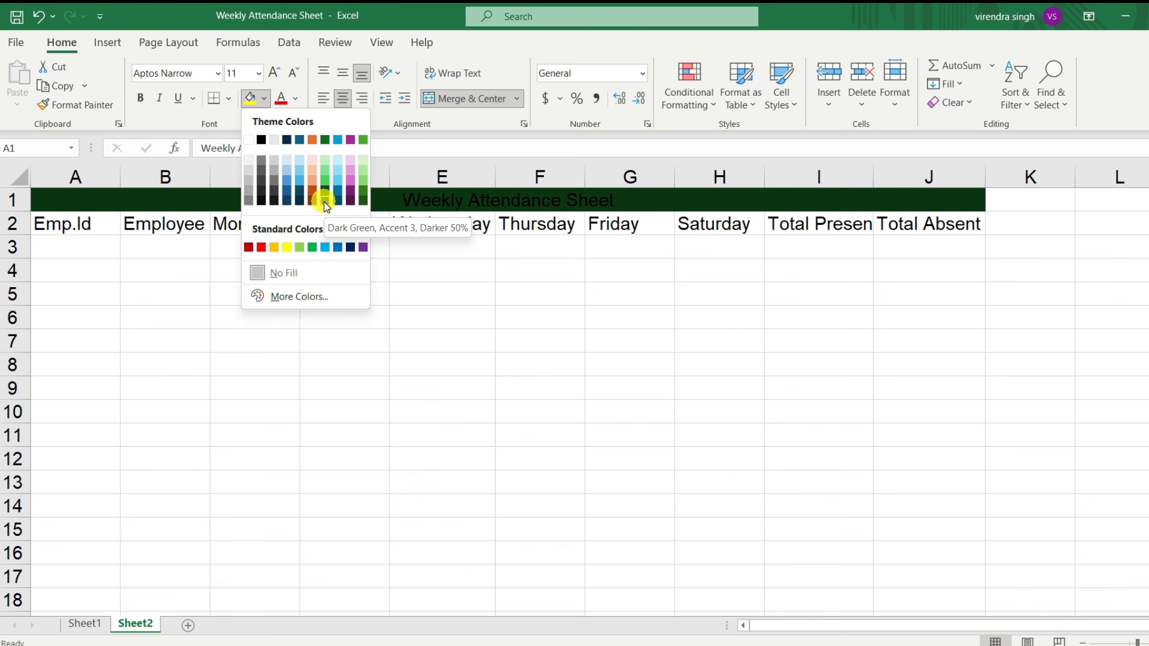
Step: Format the Weekly Attendance Sheet title in row 1 with a yellow fill and bold red text
click(282, 249)
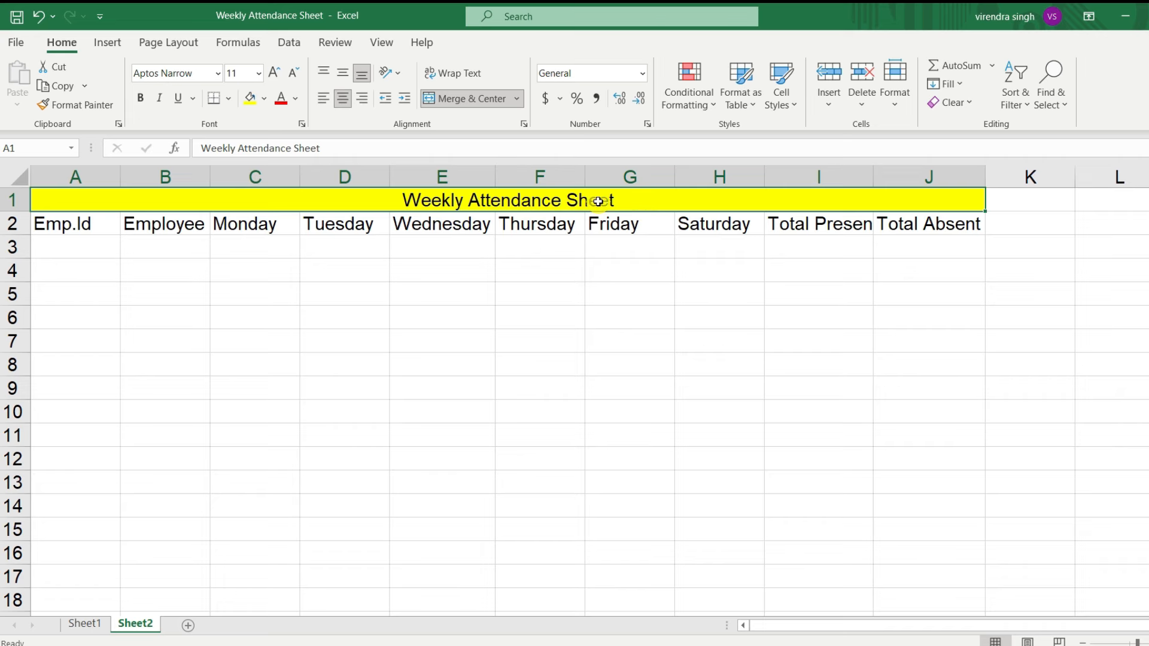
click(280, 98)
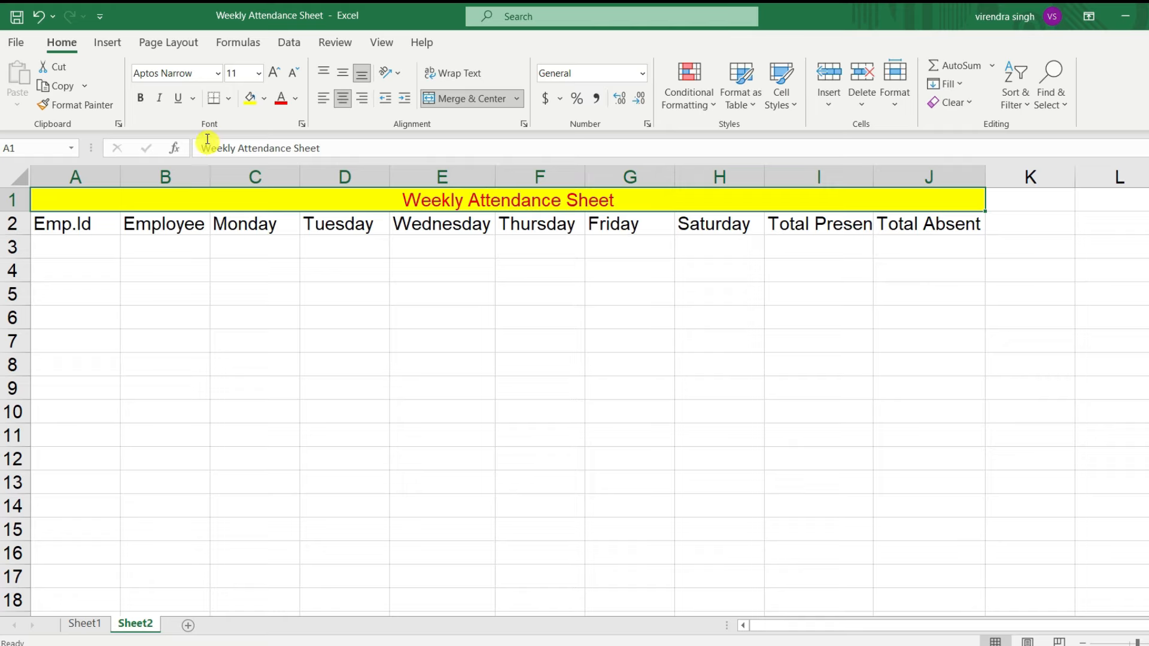
click(138, 98)
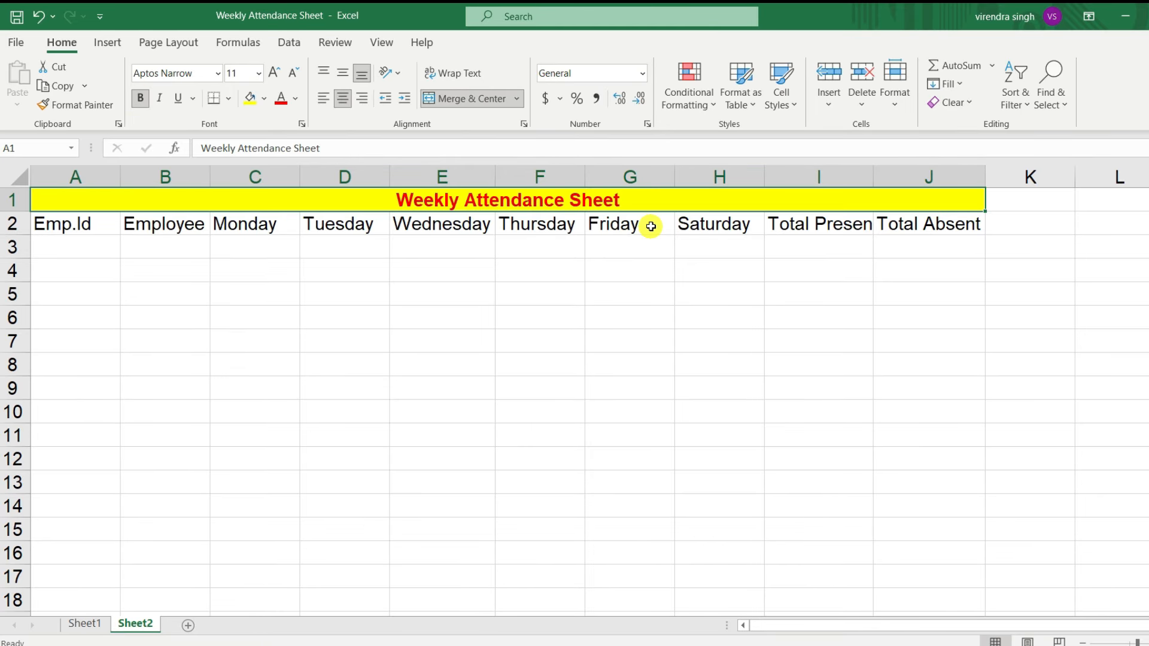
Step: Apply All Borders to the attendance table from the title row down to row 27, columns A to J
drag(75, 223, 192, 572)
scroll(363, 373, up, 3)
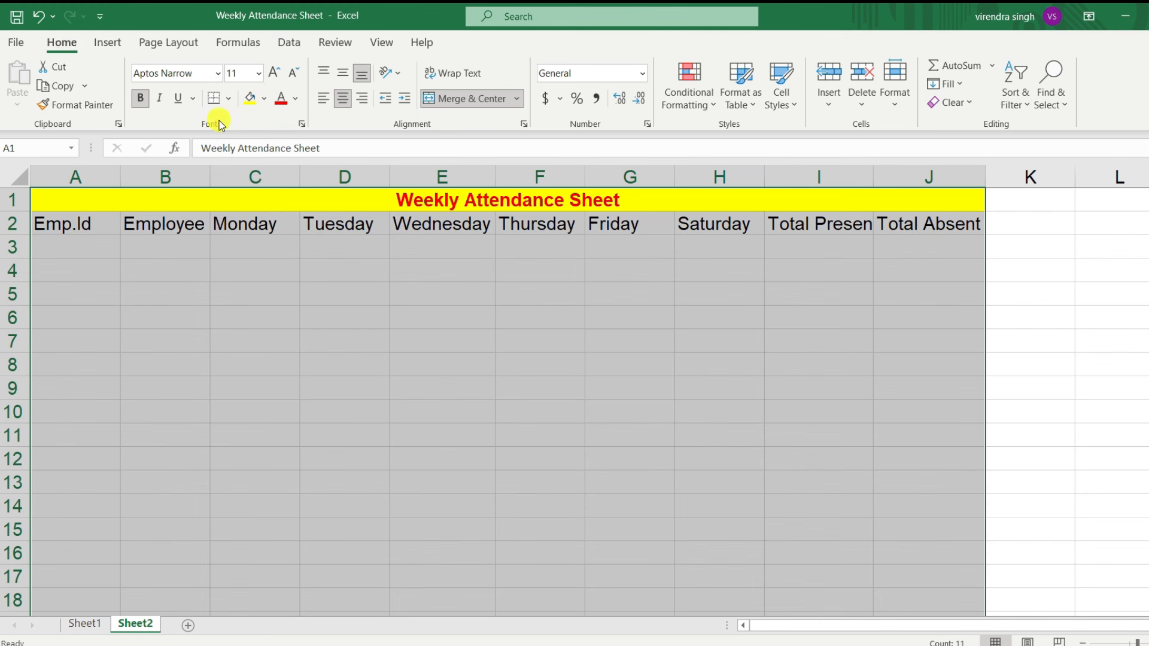
click(229, 99)
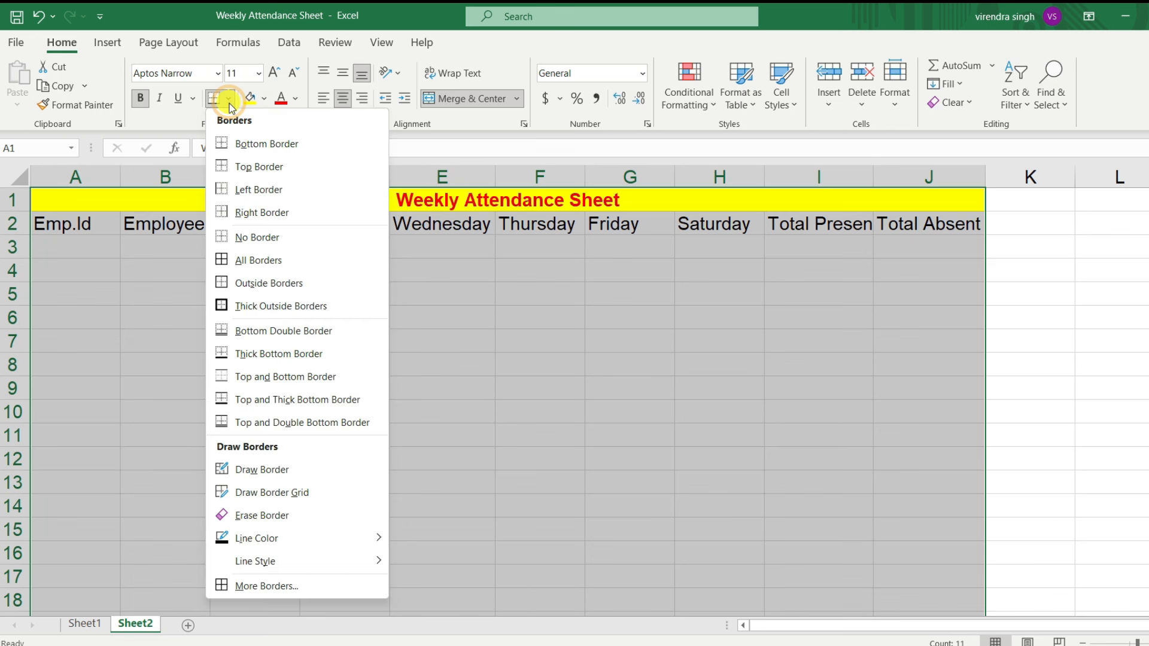
click(254, 266)
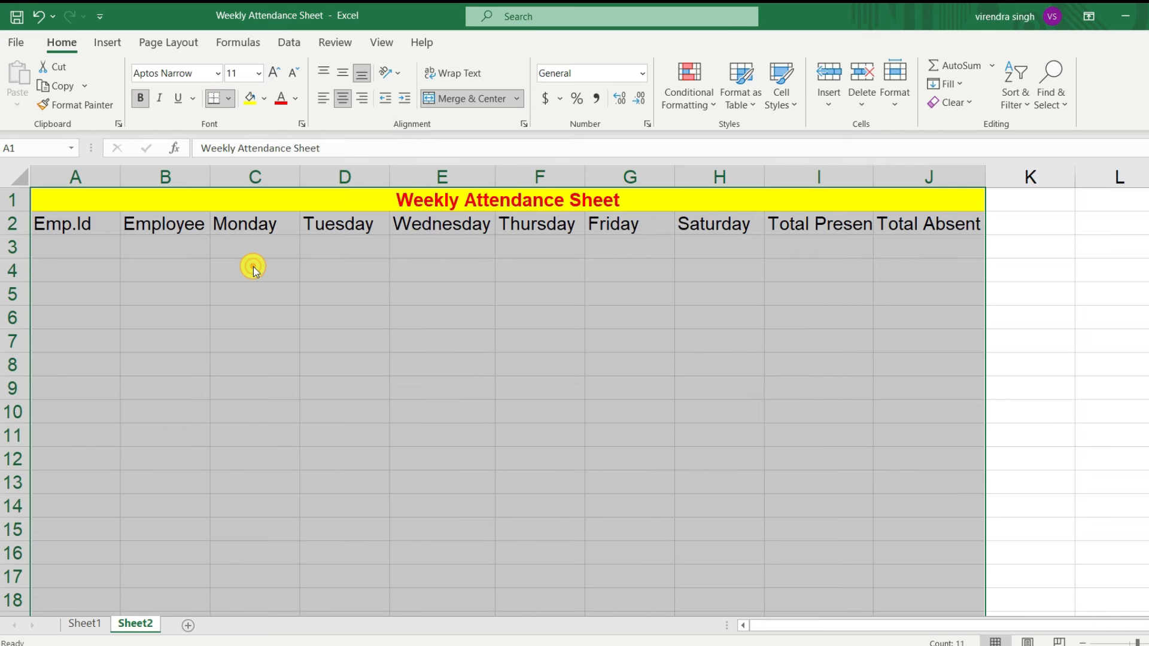
click(579, 356)
scroll(447, 464, down, 4)
scroll(447, 465, up, 4)
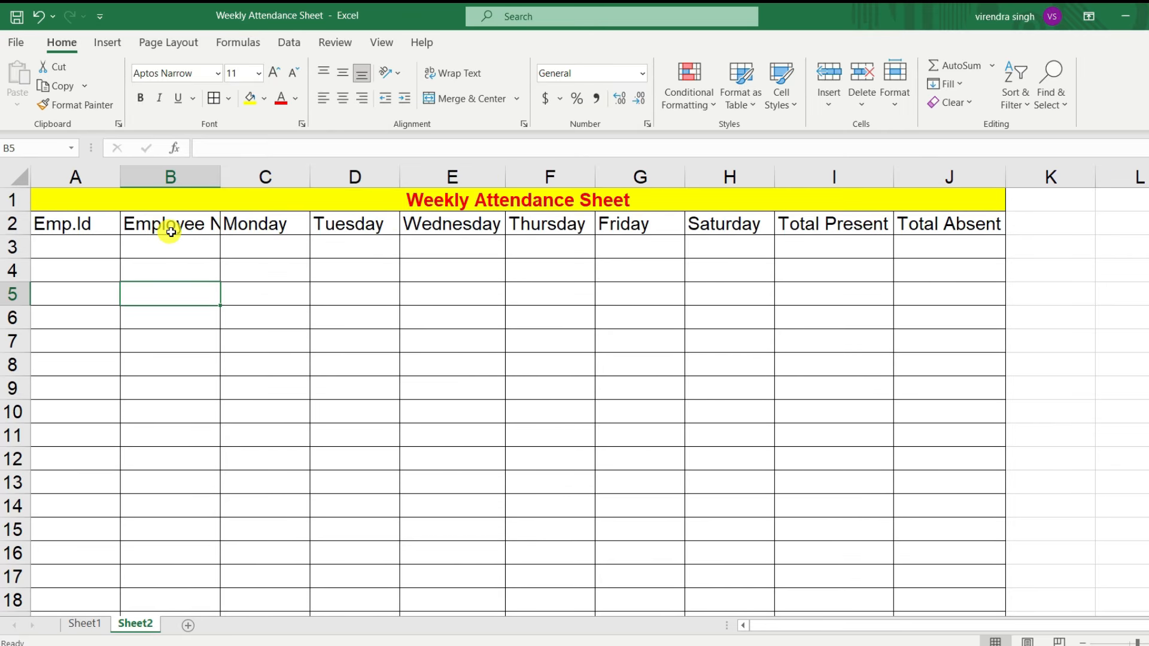
Step: Autofit column B to the Employee Name header and centre the row 2 headers from Emp.Id to Total Absent
double_click(222, 176)
click(206, 239)
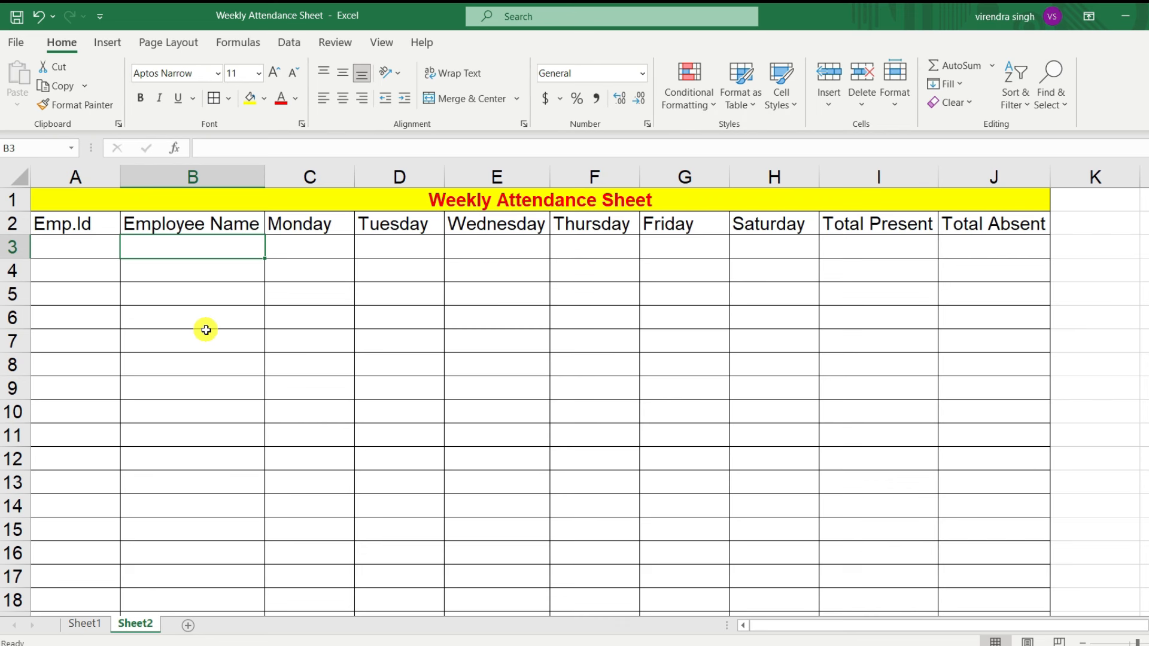
drag(48, 227, 965, 226)
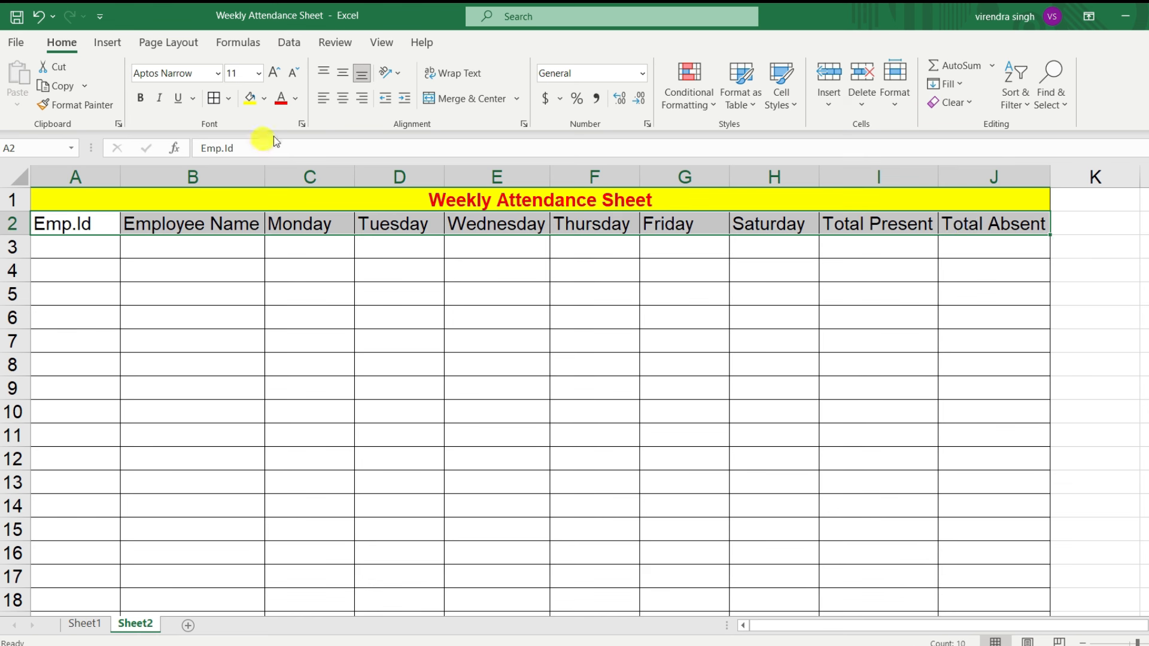
click(342, 99)
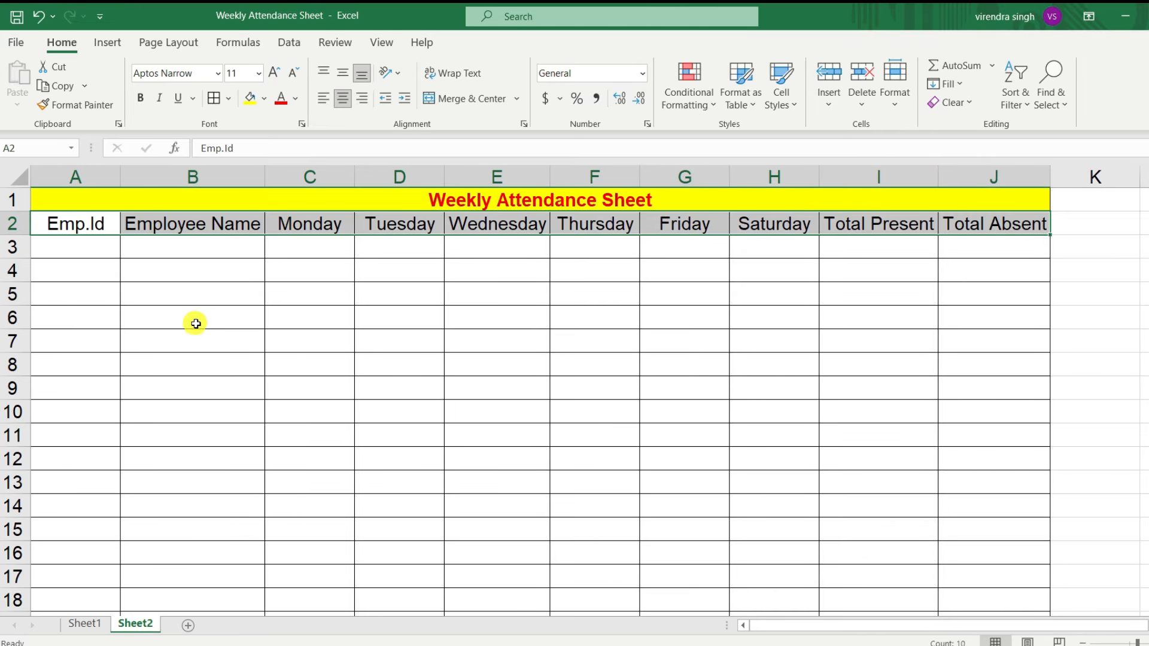
click(69, 250)
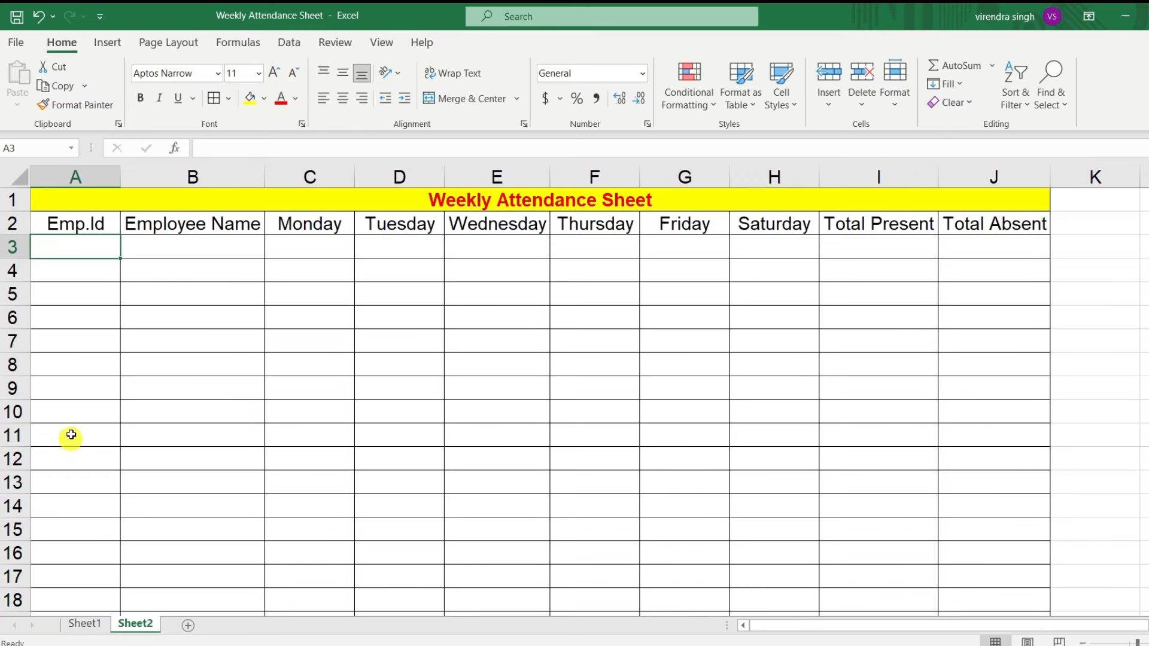
click(209, 245)
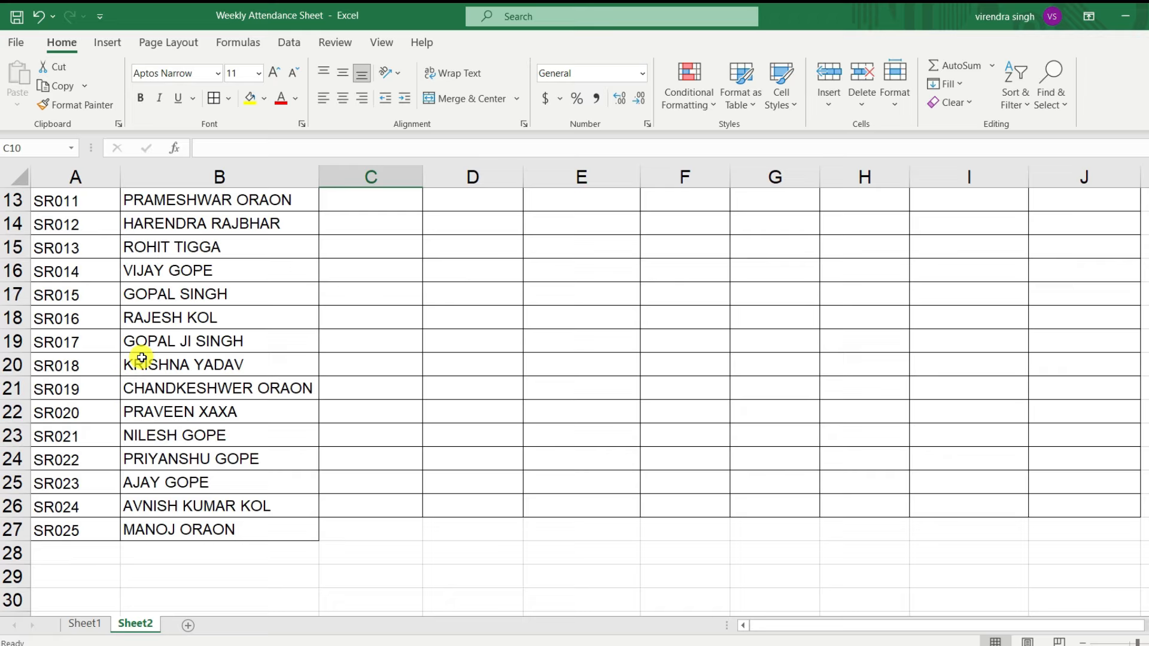
scroll(141, 359, up, 4)
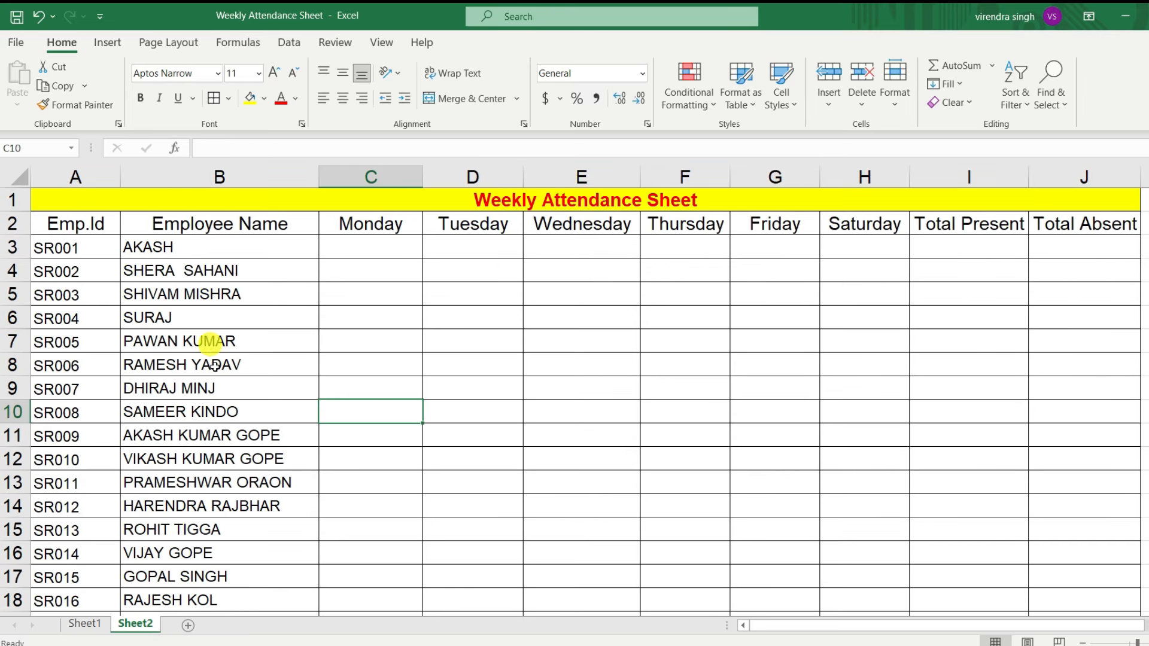
click(380, 249)
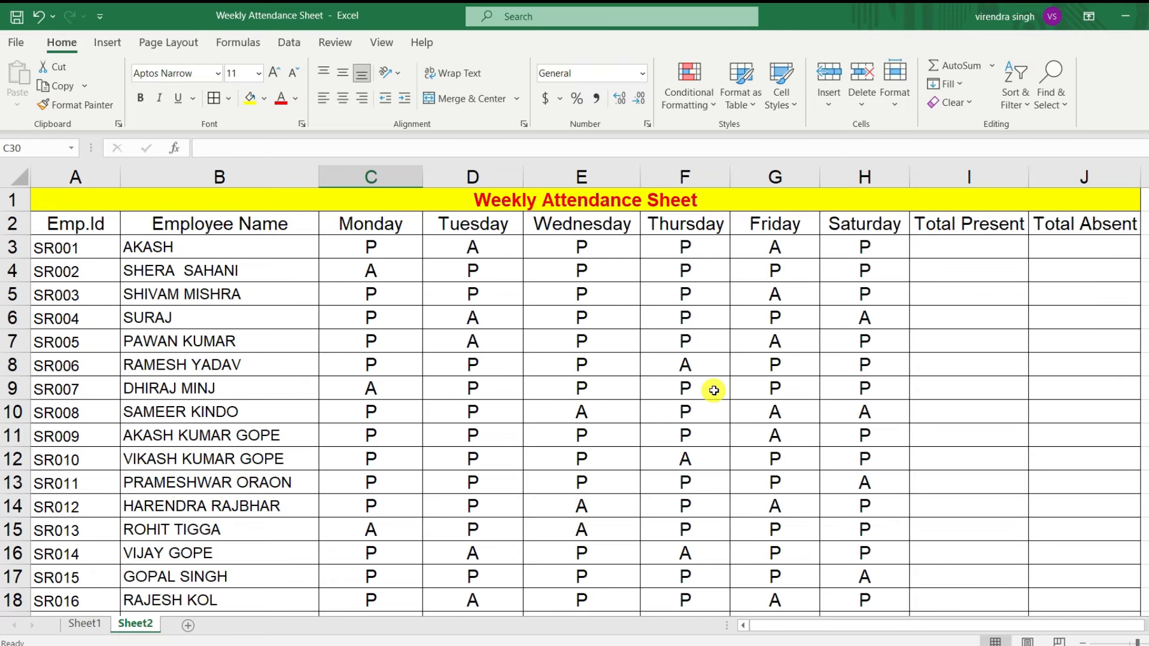
scroll(712, 407, down, 4)
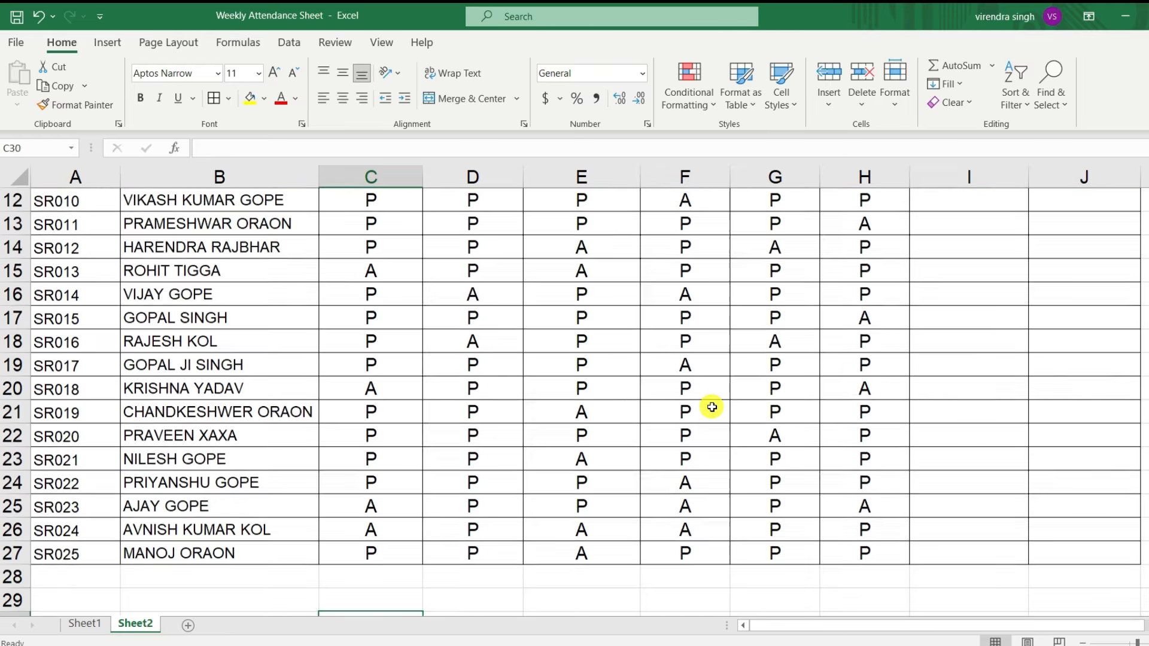
scroll(712, 407, up, 4)
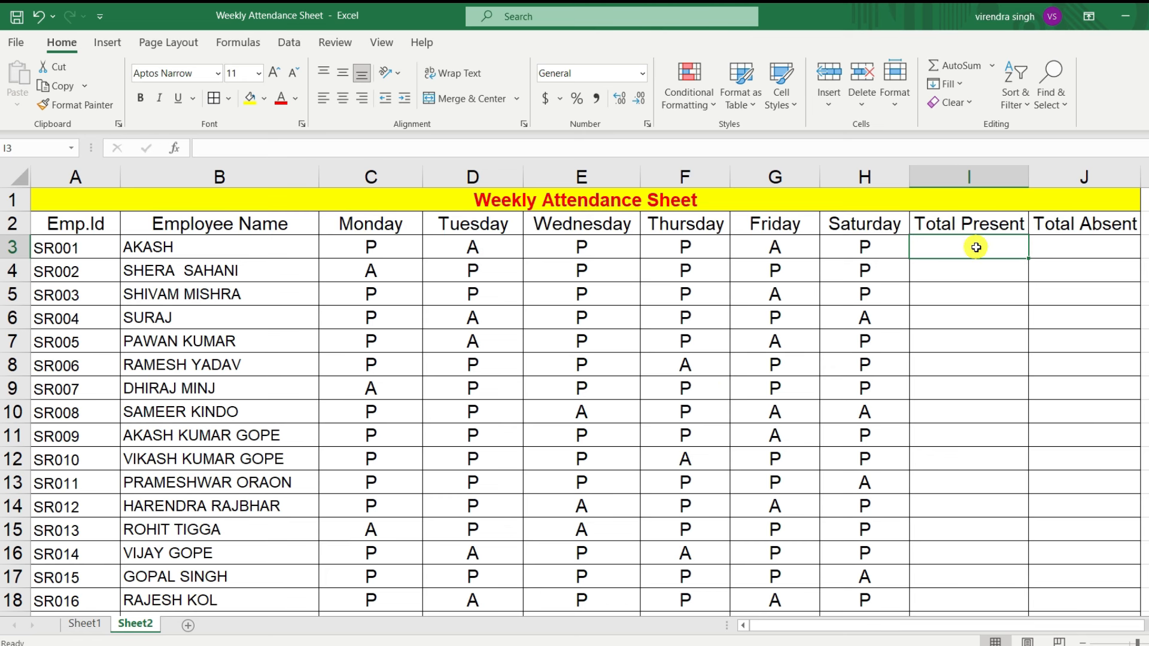
Step: Enter =COUNTIF(C3:H3,"P") in I3 to count the first employee's present days
scroll(584, 291, down, 2)
scroll(557, 281, up, 2)
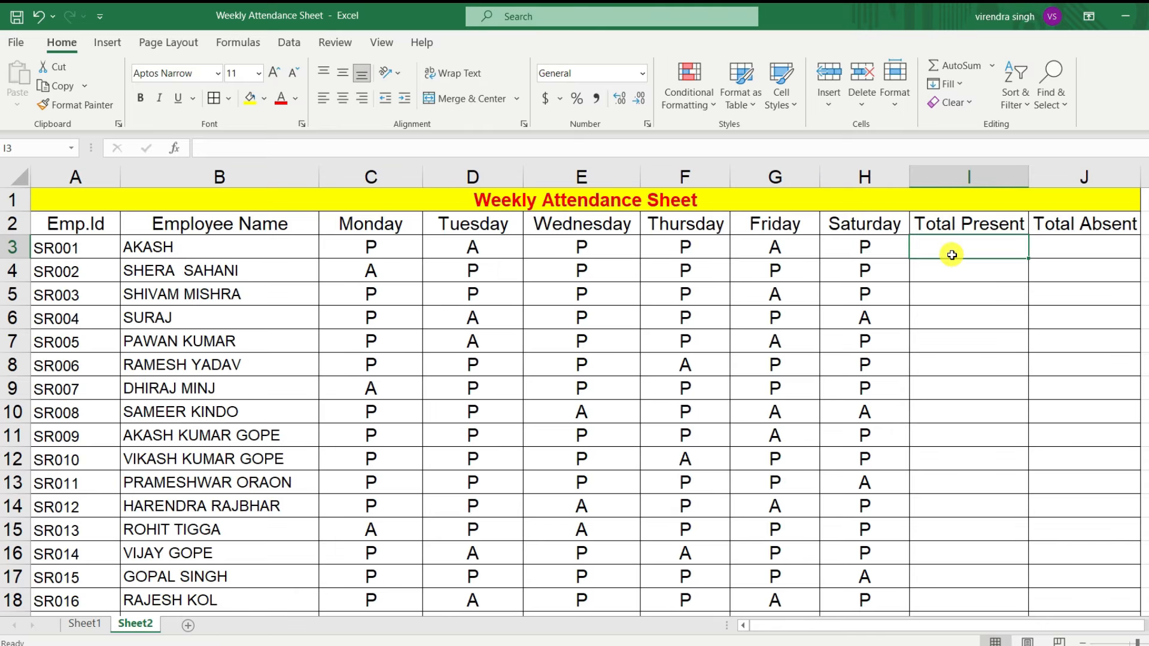
text(=)
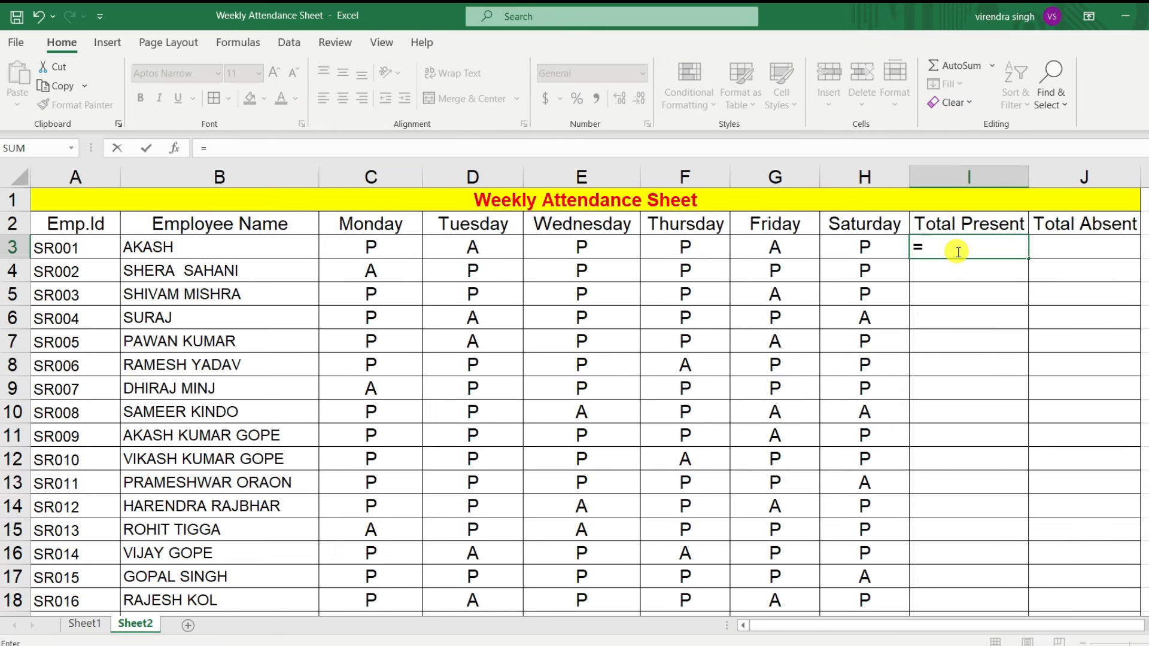
text(co)
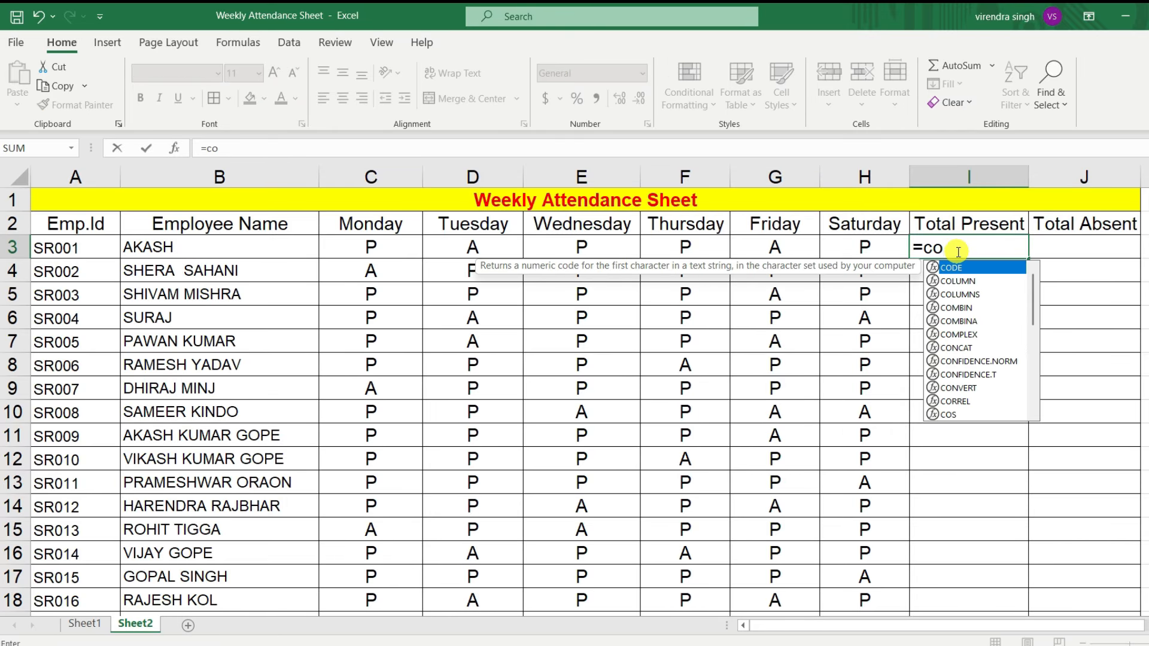
text(untif)
key(Tab)
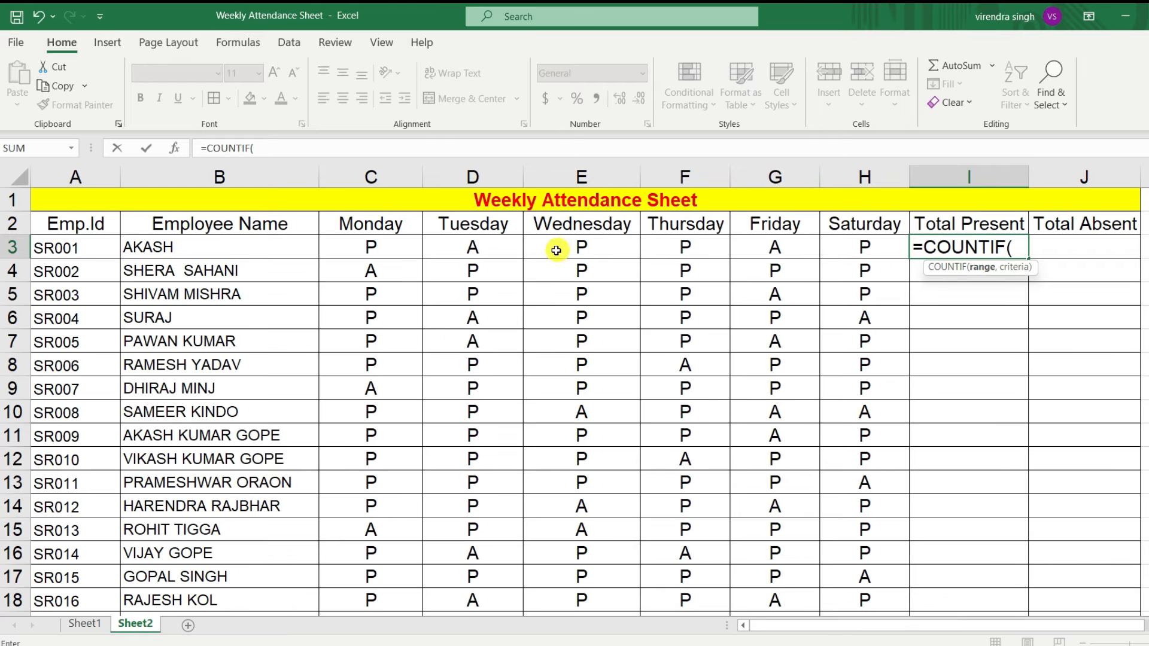
drag(371, 247, 839, 250)
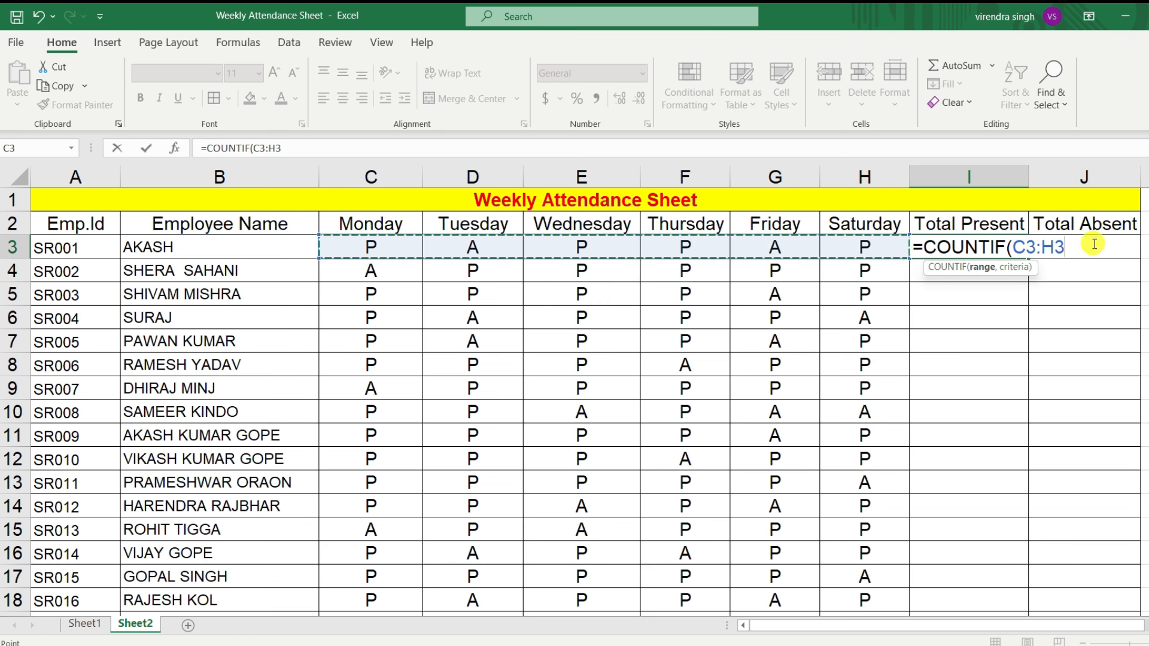
text(,"P)
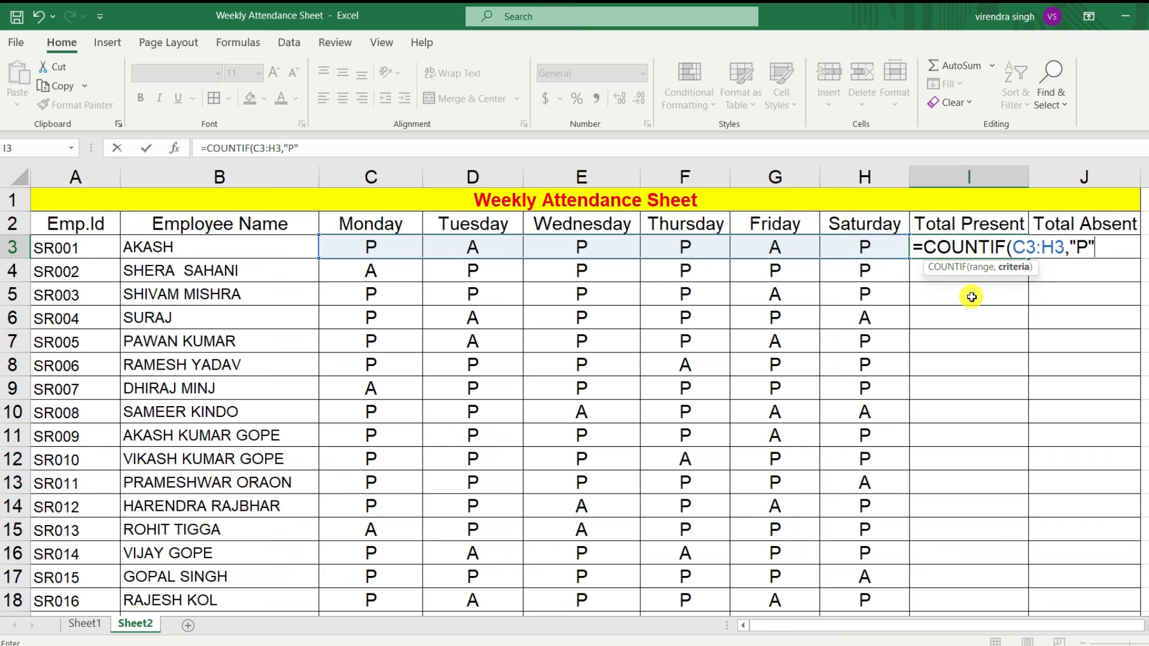
text())
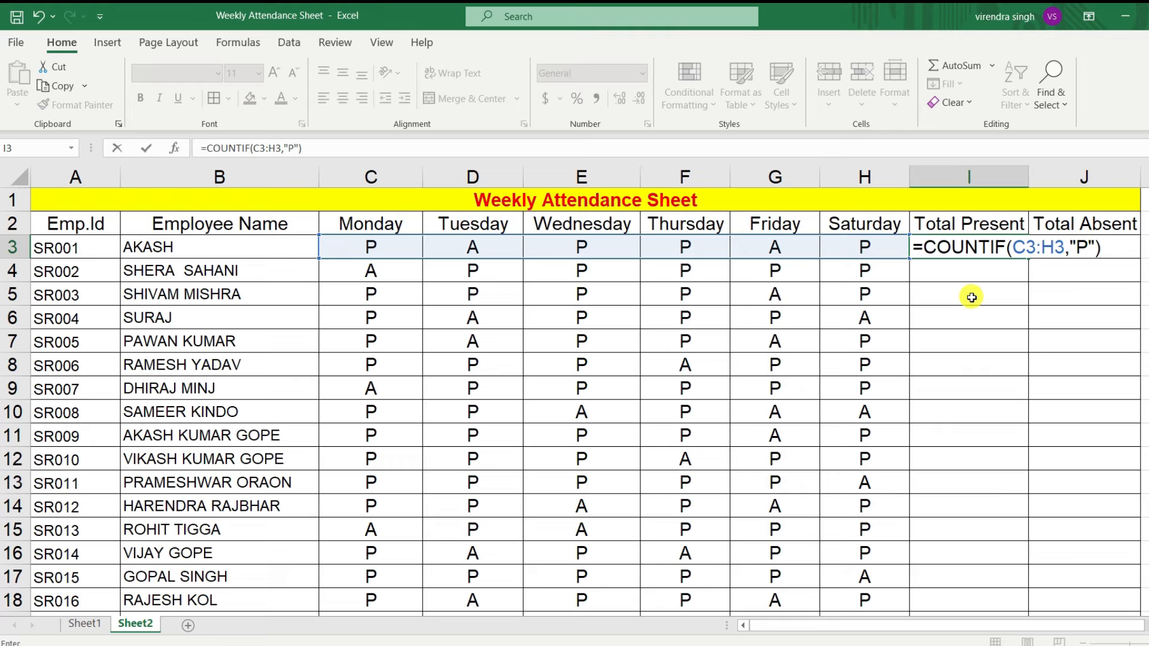
key(Return)
click(971, 244)
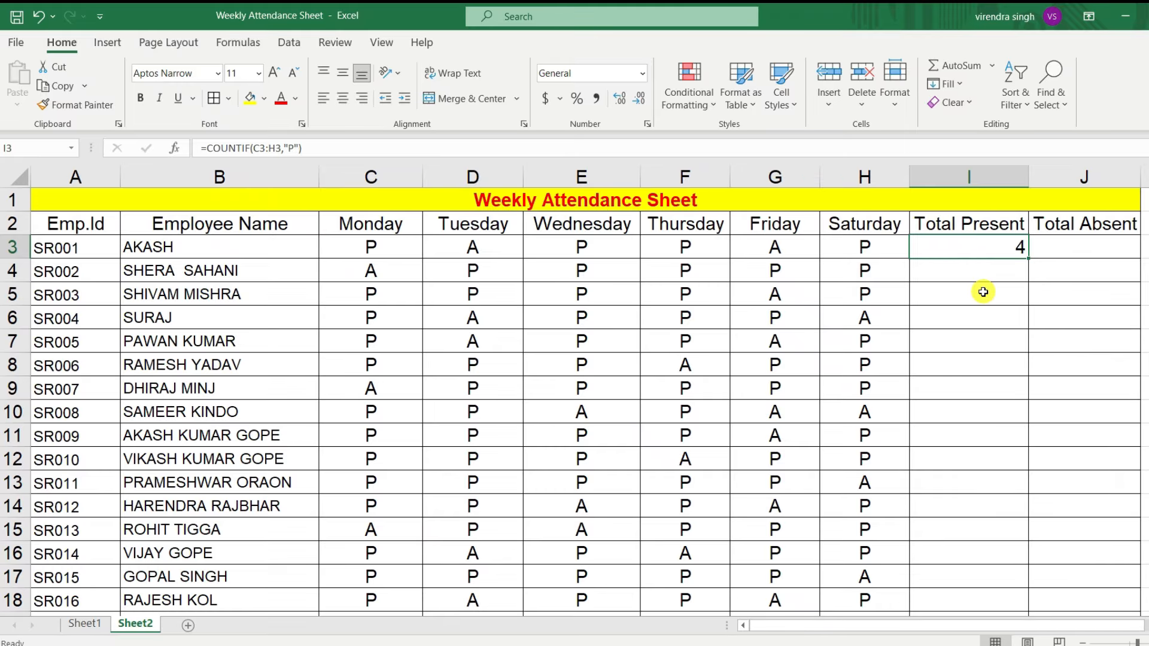
Step: Fill the Total Present formula from I3 down to I27
scroll(982, 299, down, 1)
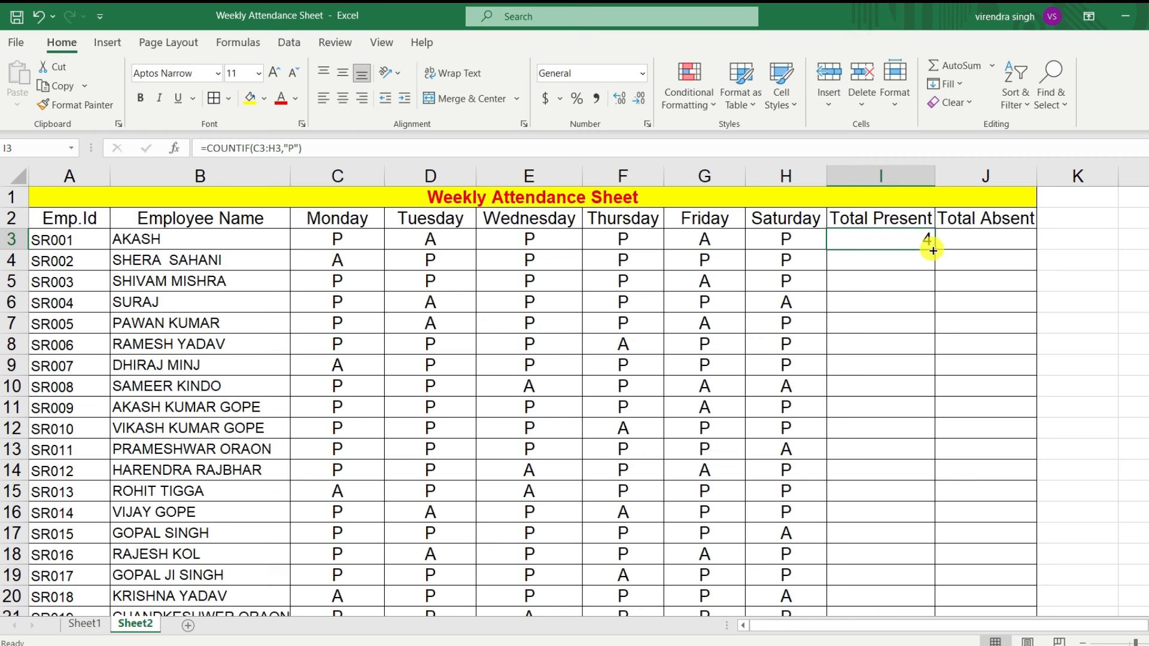
drag(934, 250, 910, 563)
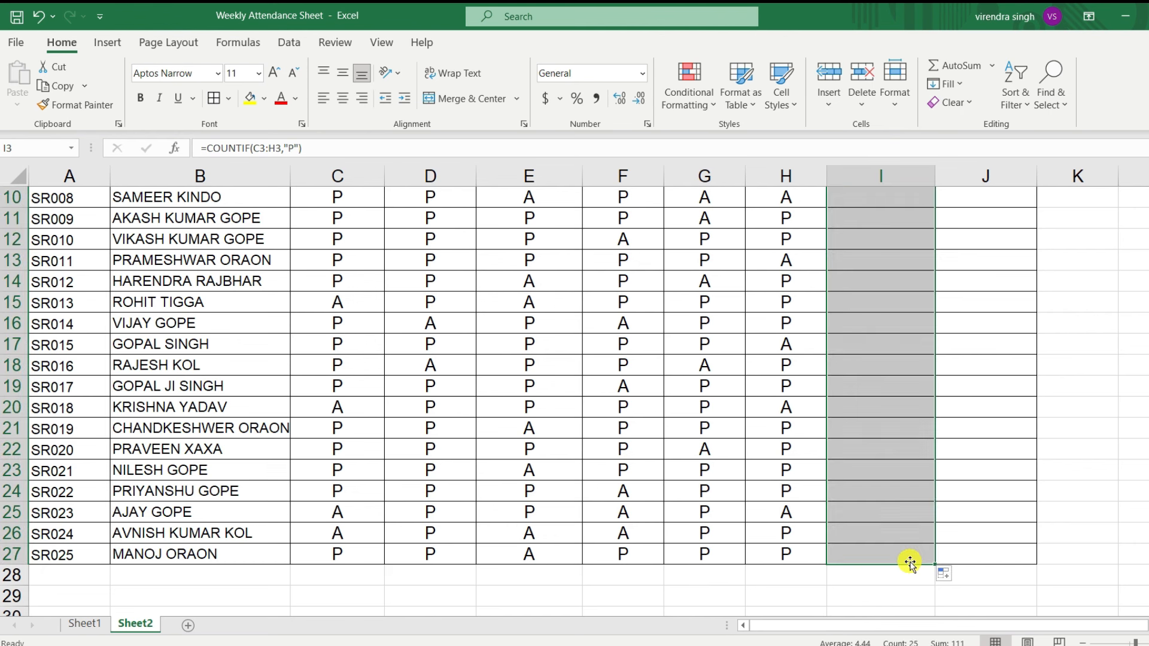
scroll(897, 515, up, 3)
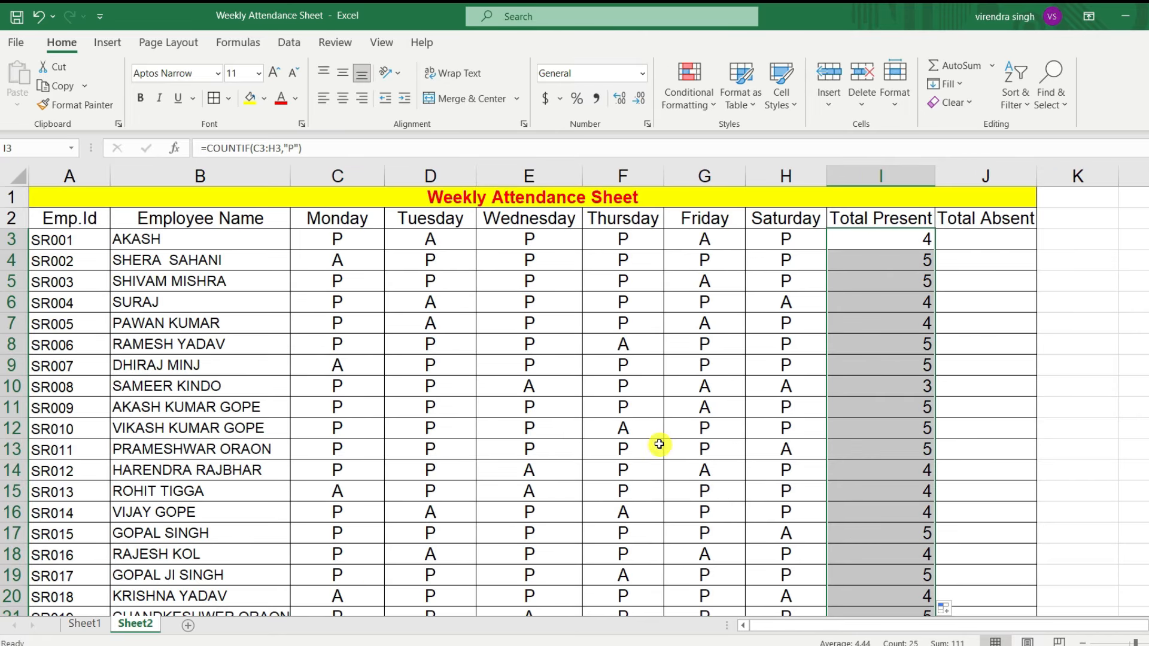
Step: Enter =COUNTIF(C3:H3,"A") in J3 to count the first employee's absent days
click(981, 240)
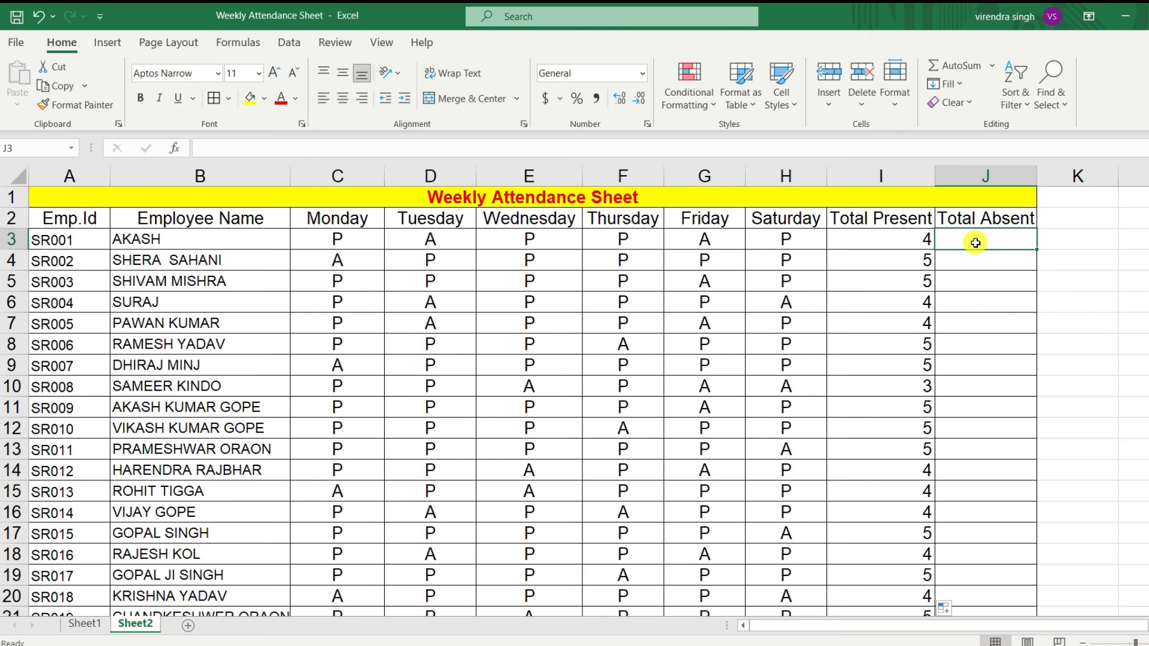
text(=coun)
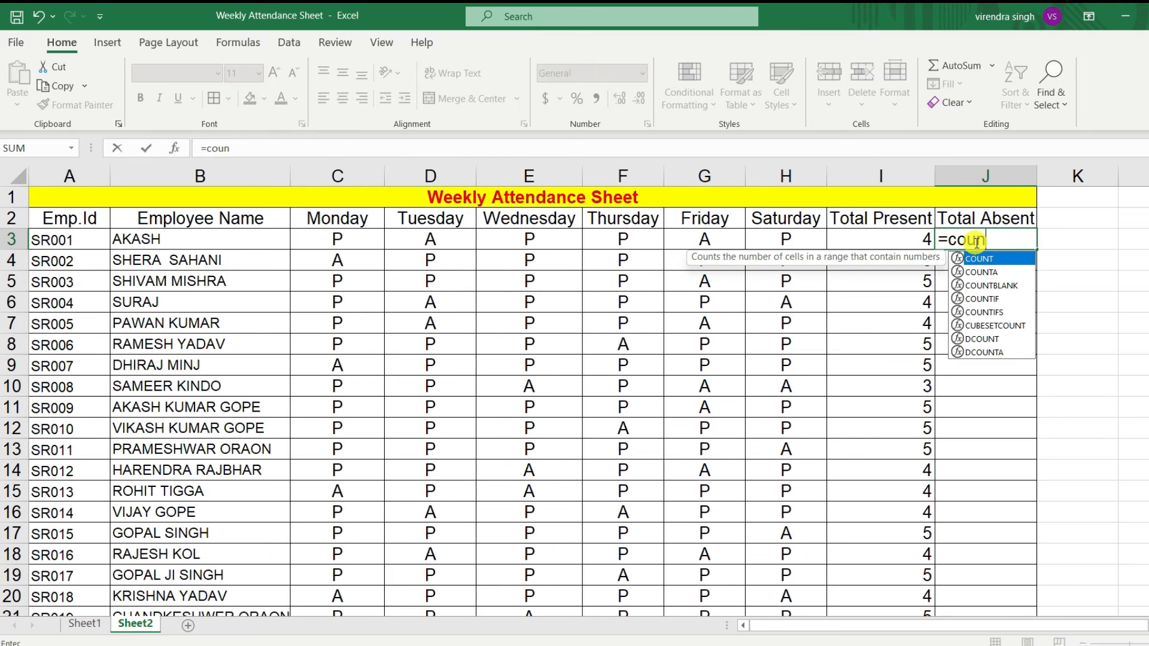
click(989, 299)
double_click(989, 299)
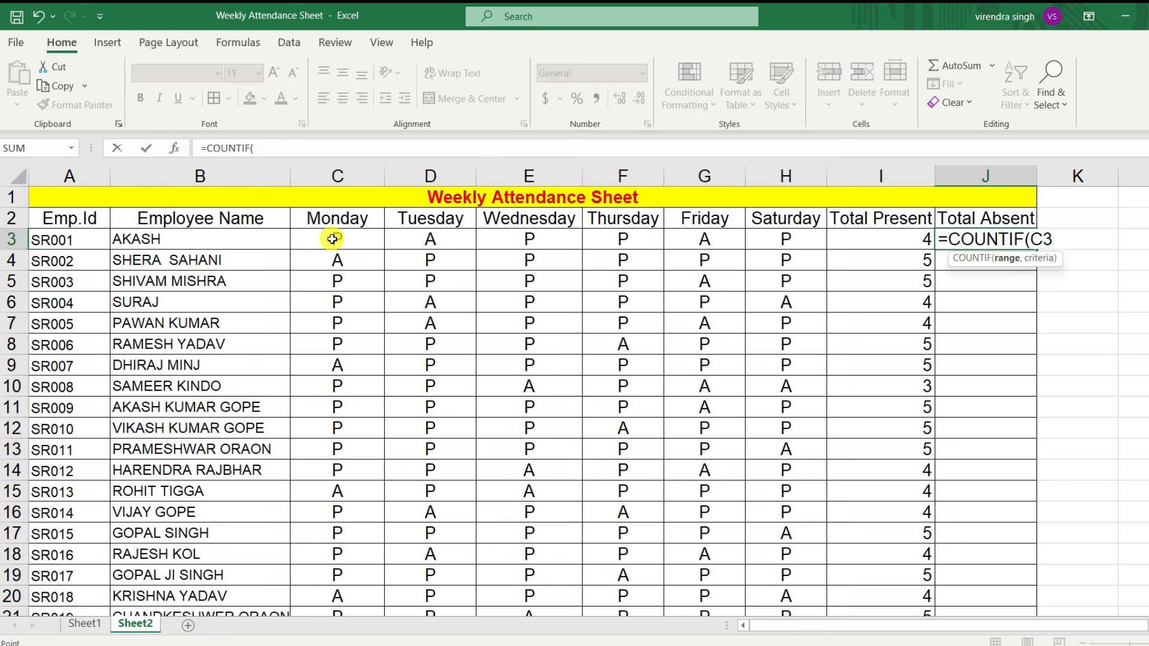
drag(333, 239, 764, 248)
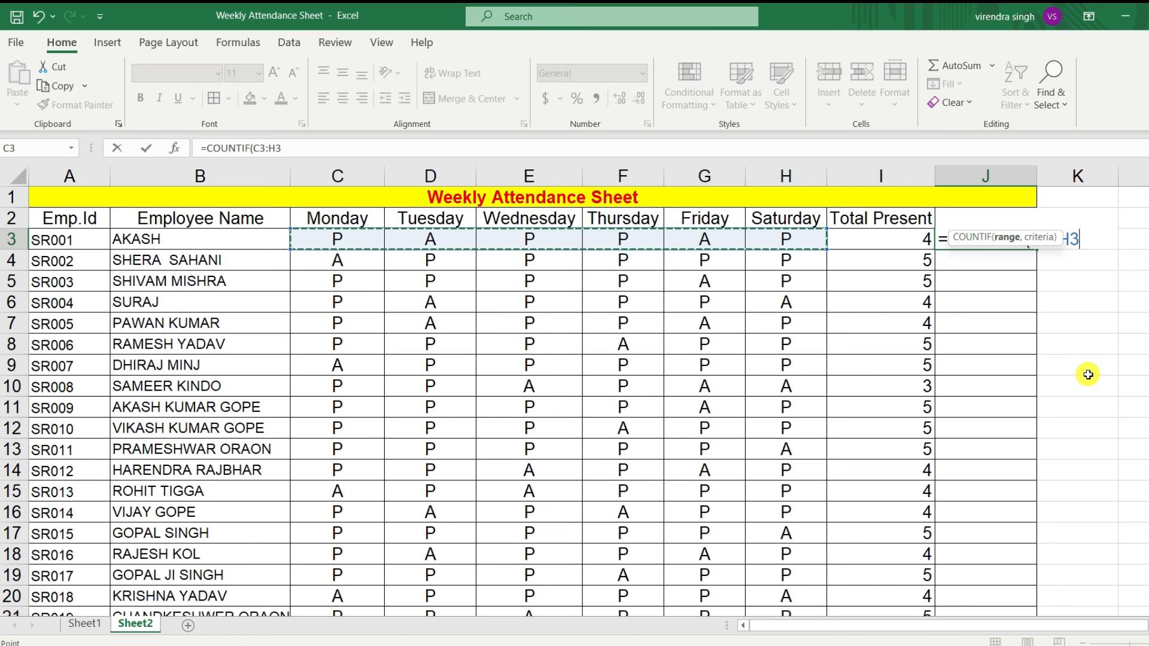
text(,"A)
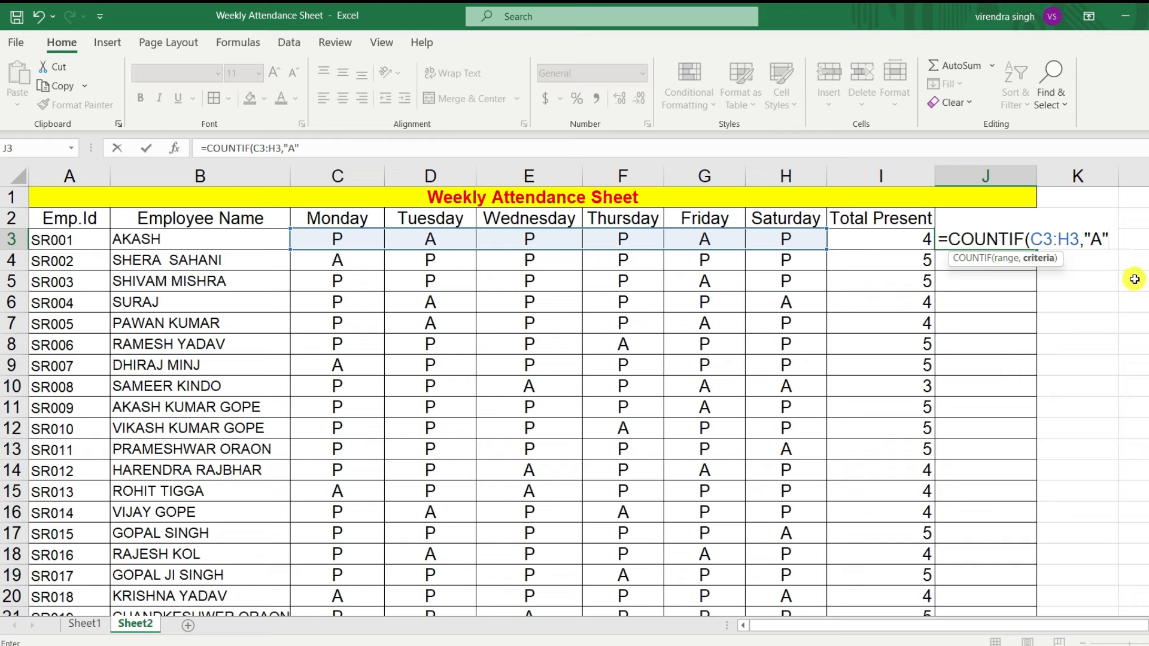
text("))
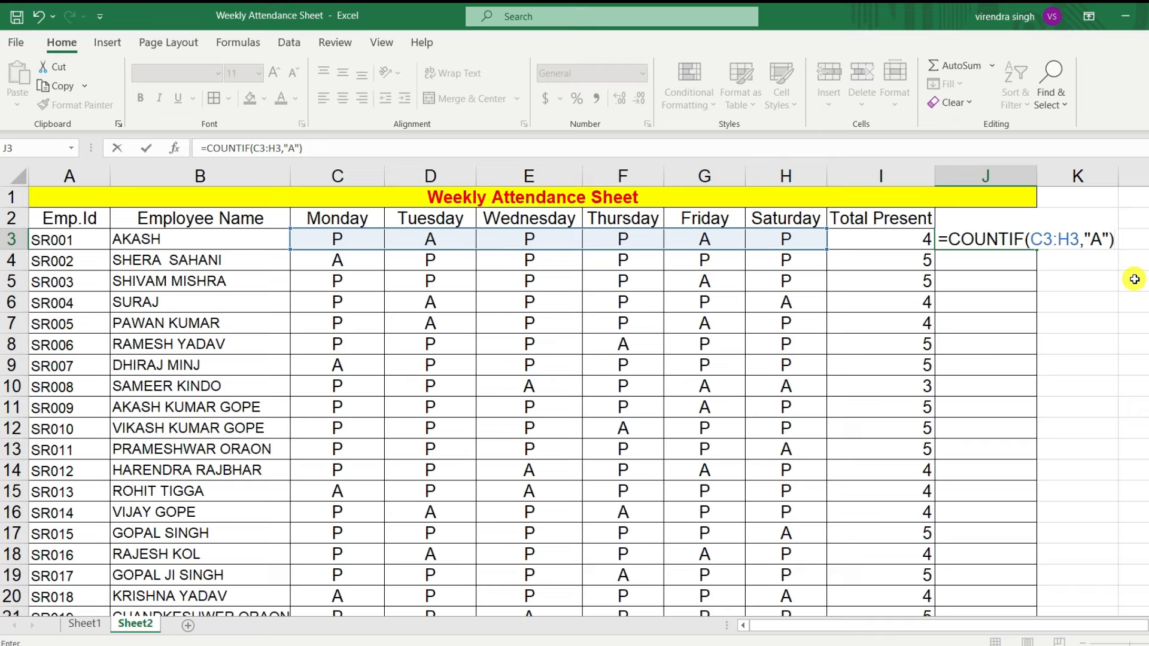
key(ctrl+Return)
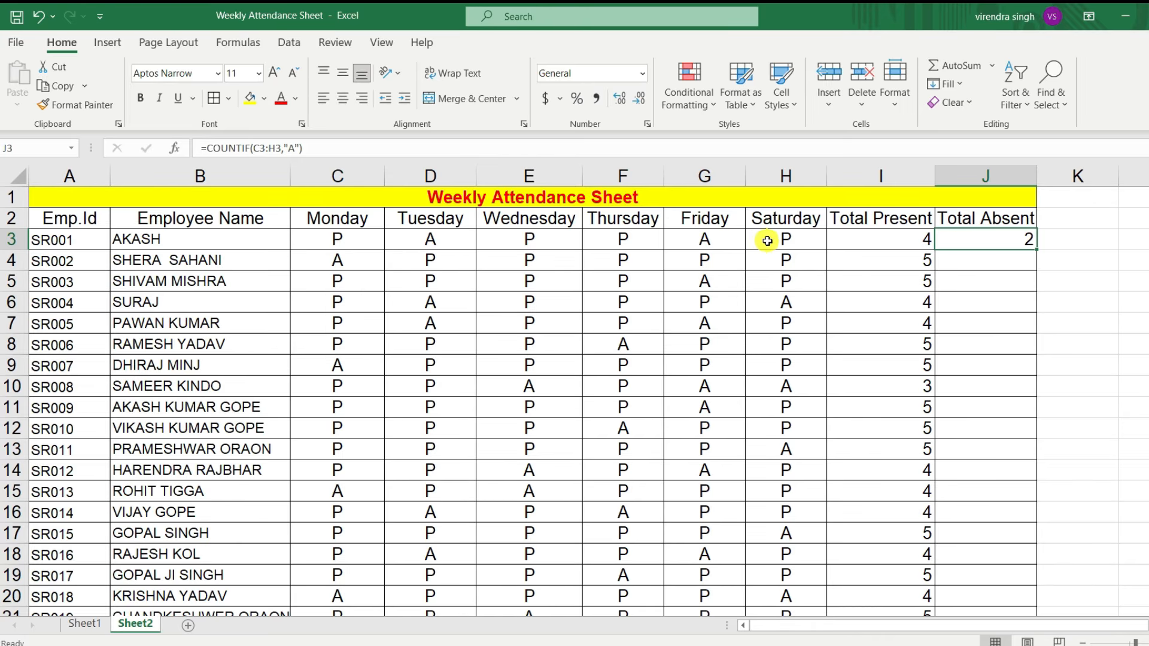
click(432, 240)
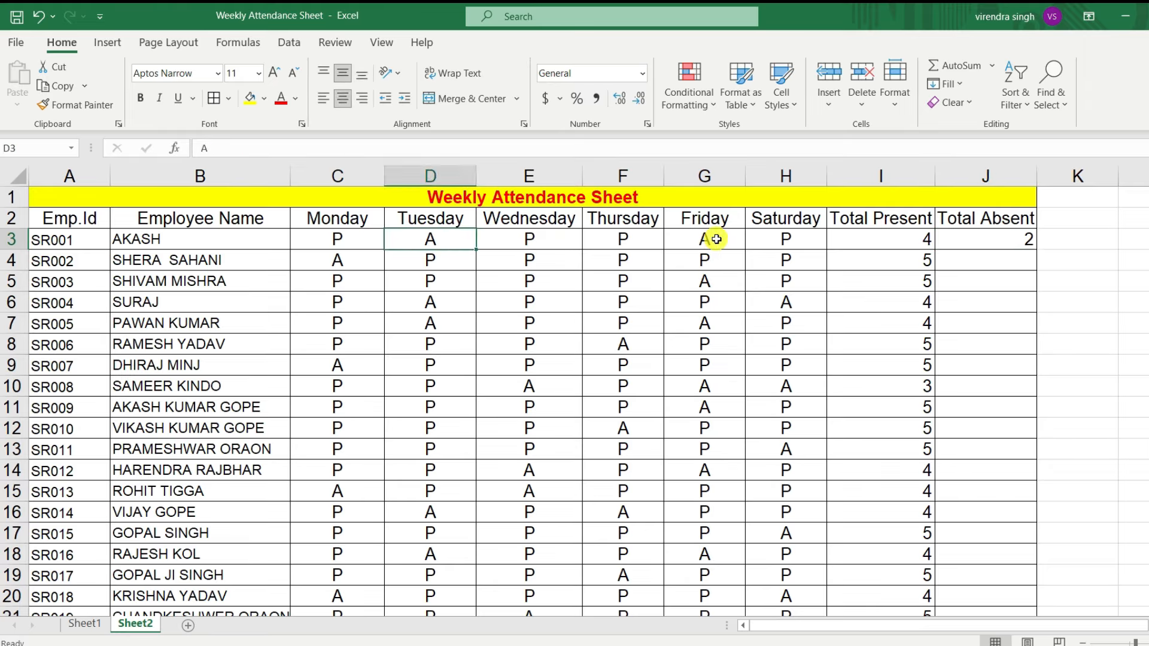
Step: Fill the Total Absent formula from J3 down to J27
click(715, 239)
click(939, 240)
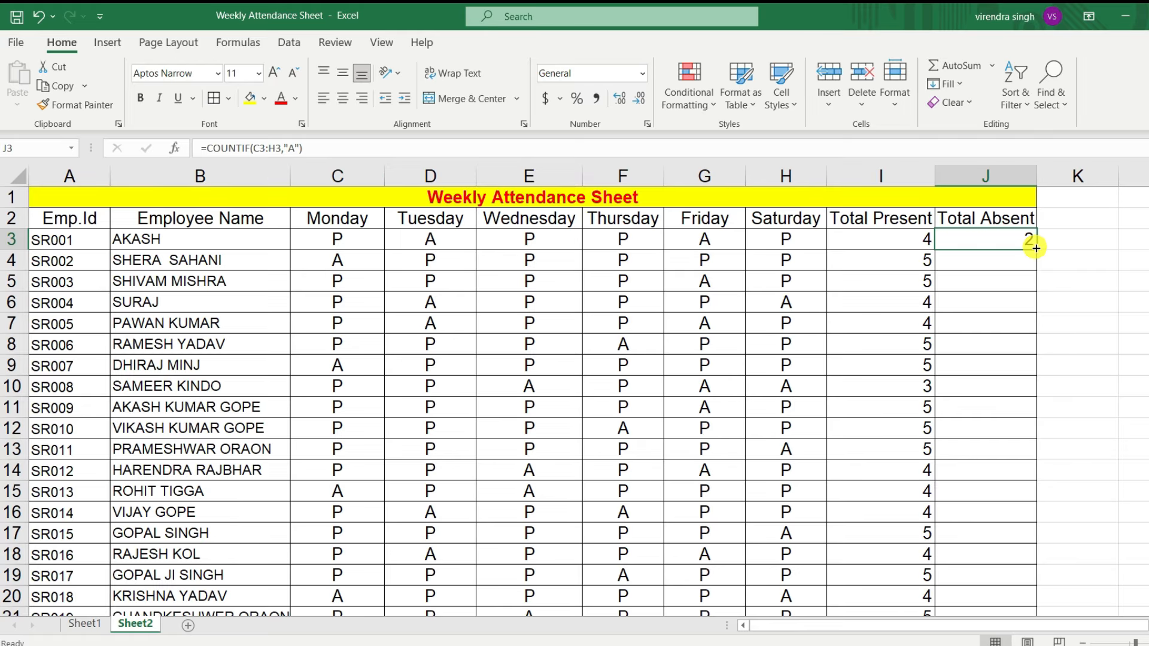
drag(1036, 248, 1026, 579)
scroll(996, 426, up, 3)
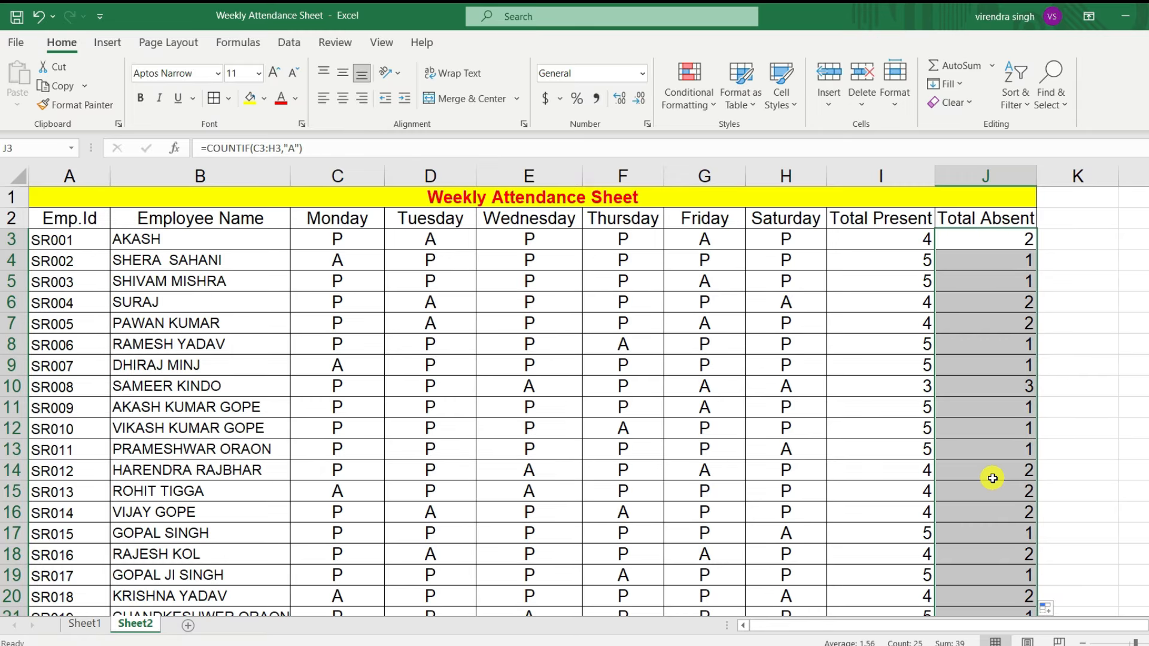
click(1008, 345)
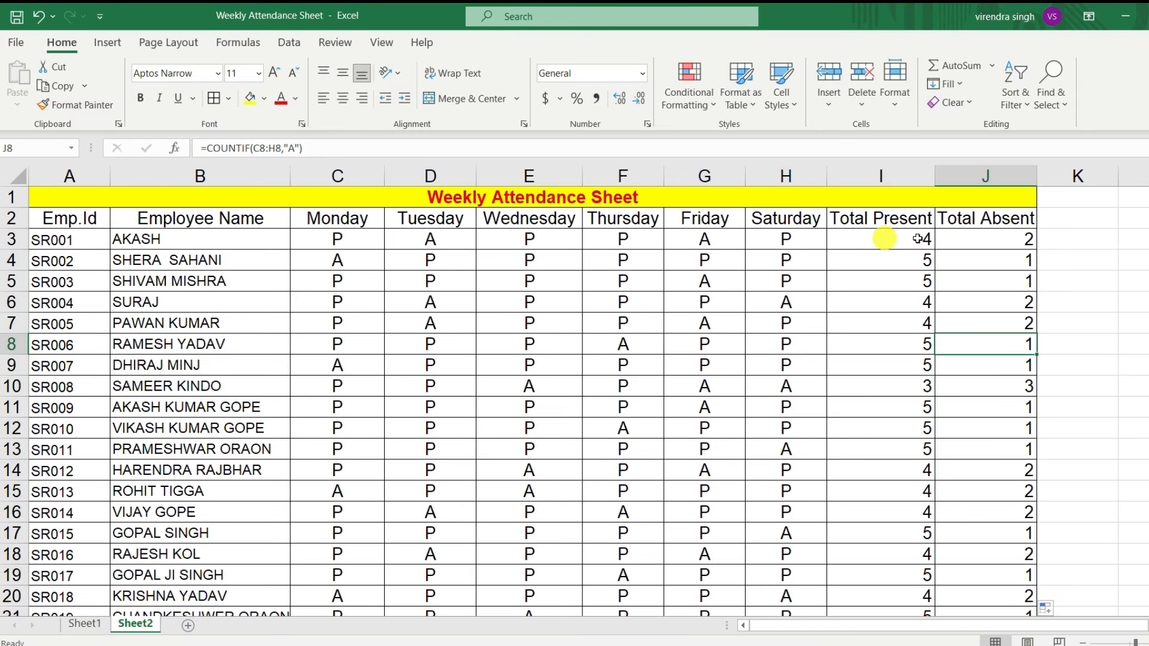
scroll(949, 490, down, 2)
scroll(949, 506, up, 2)
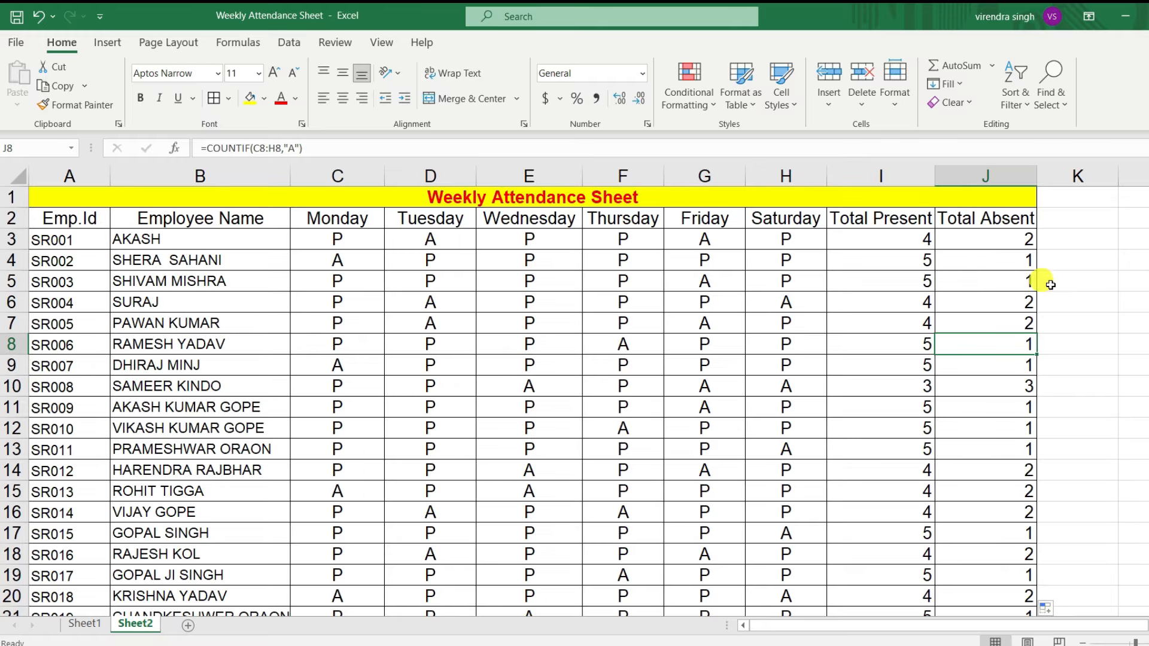
Step: Centre the Total Present and Total Absent counts in I3:J27 horizontally
drag(894, 242, 953, 584)
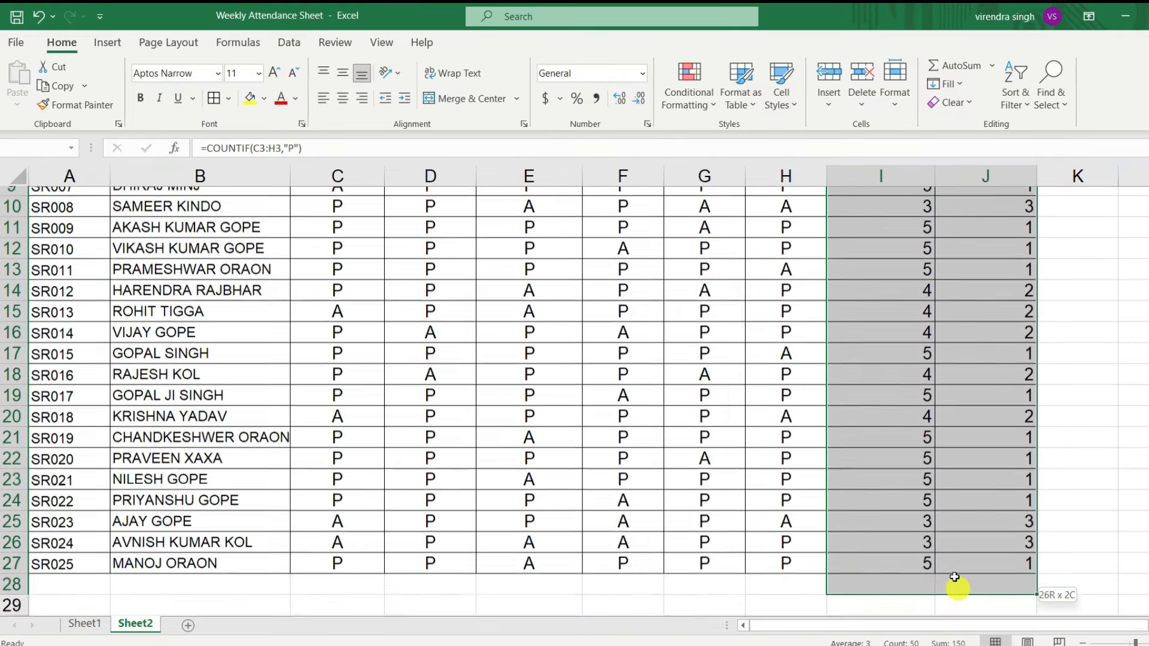
scroll(368, 299, up, 3)
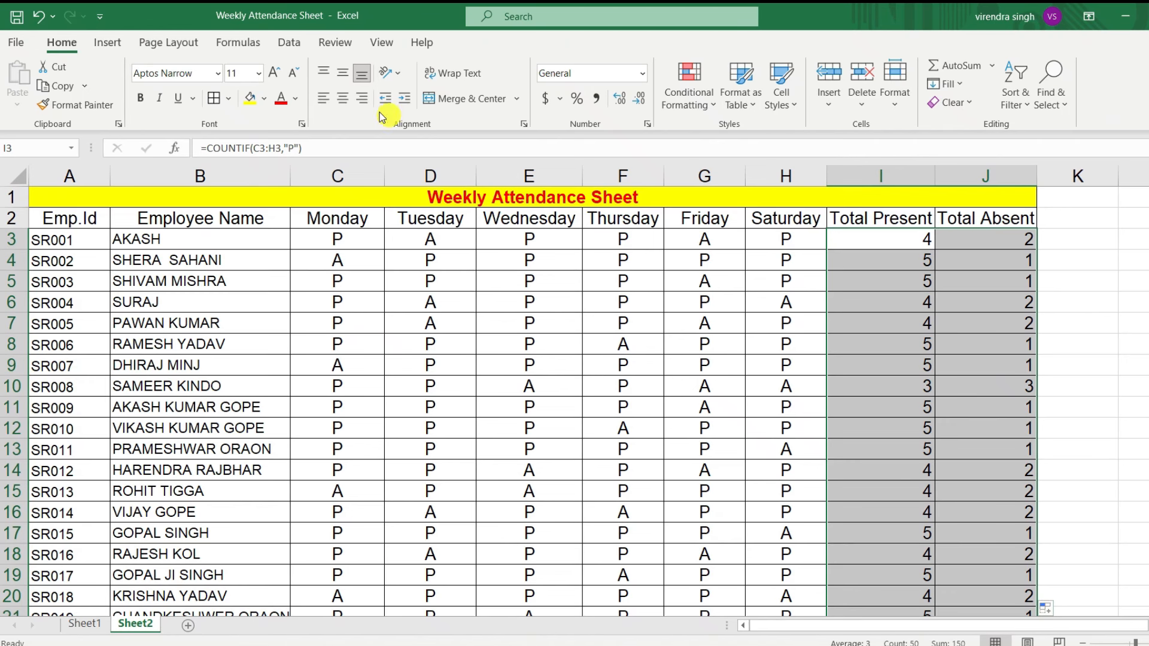
click(343, 100)
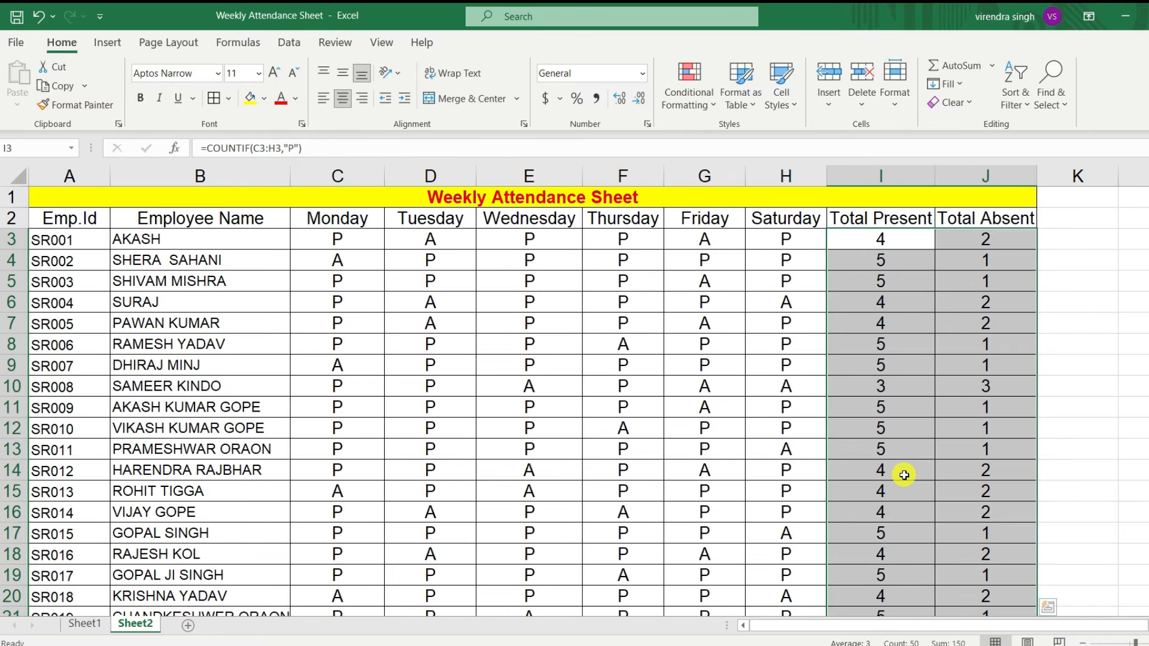
click(430, 302)
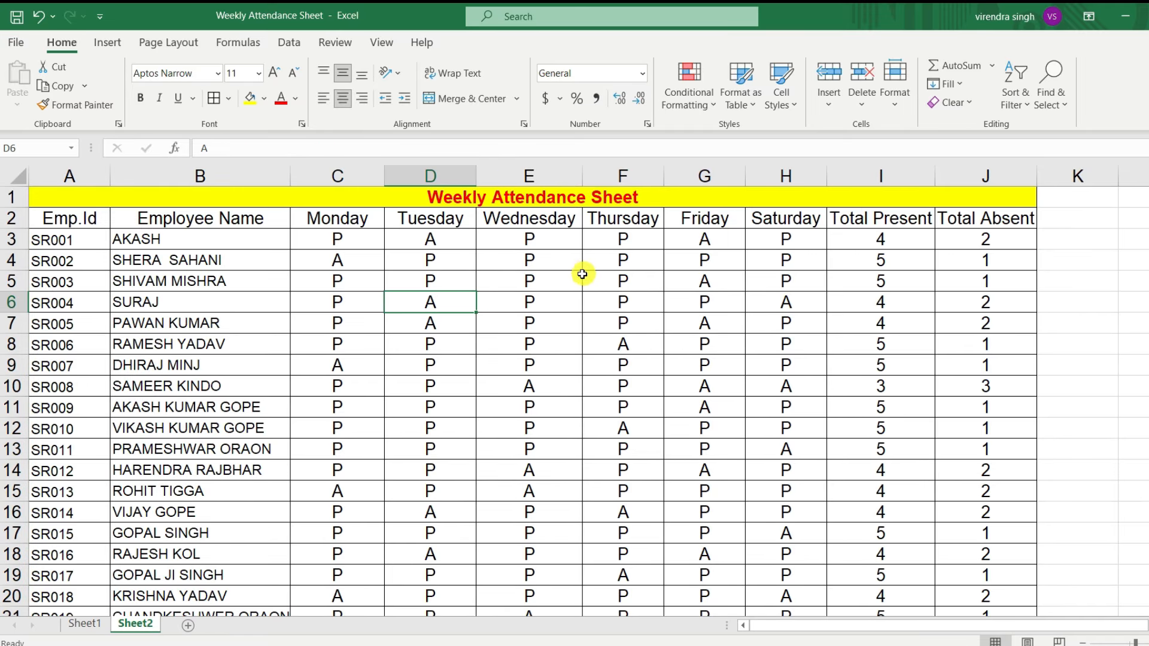
click(337, 240)
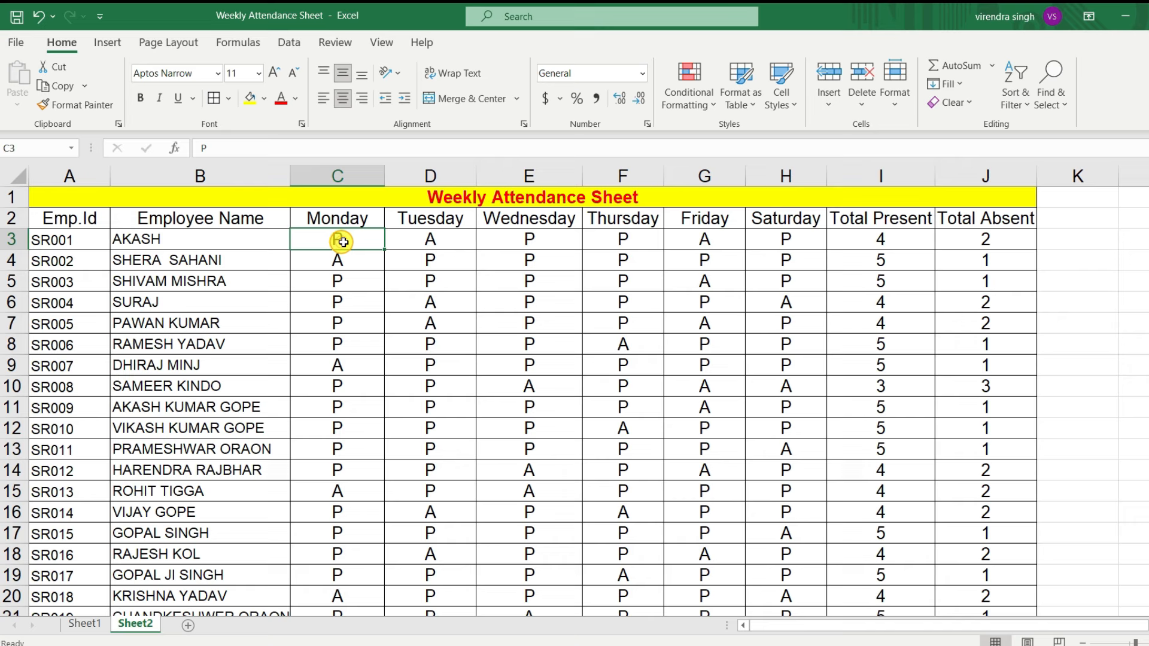
click(535, 243)
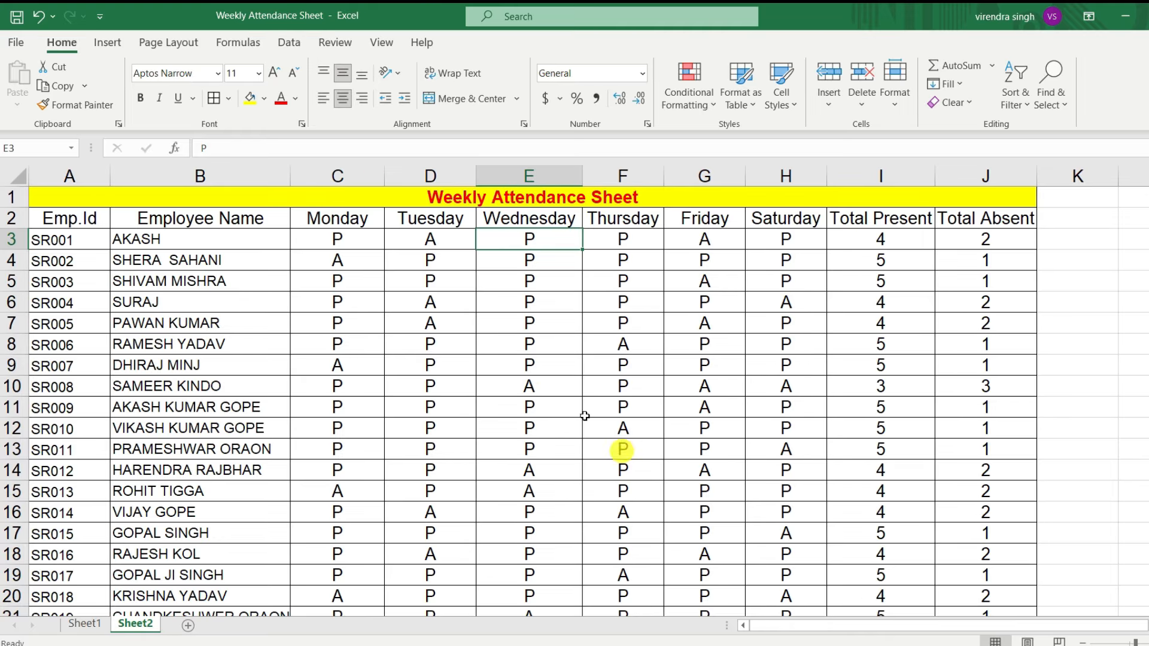
click(448, 243)
click(710, 237)
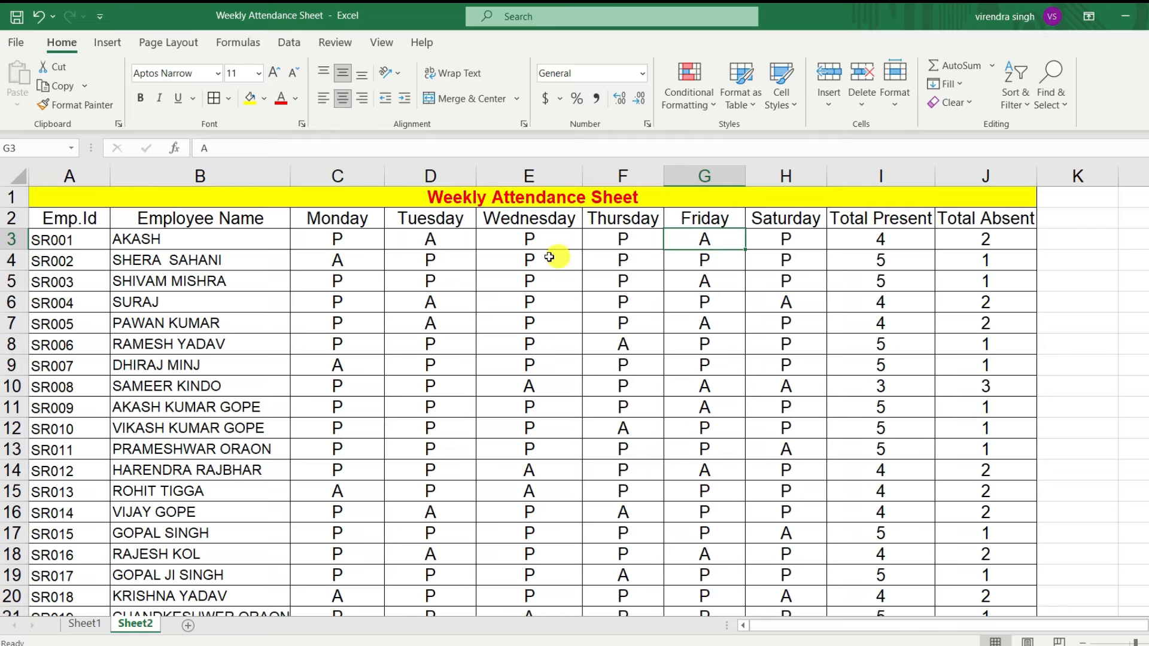
click(350, 240)
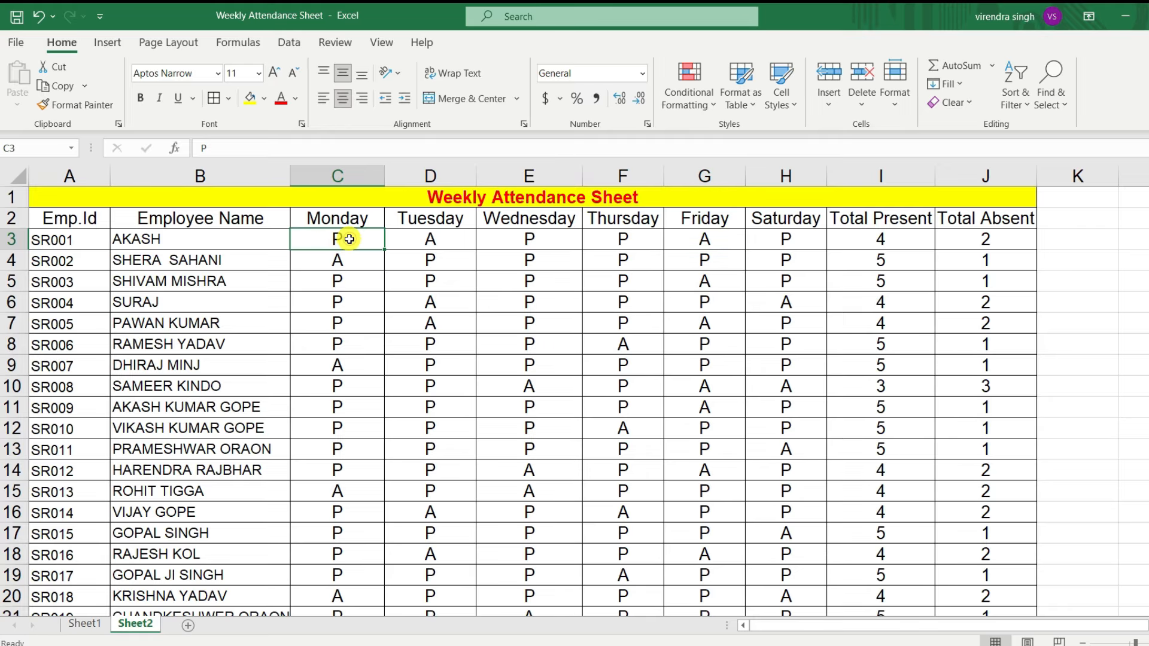
click(296, 100)
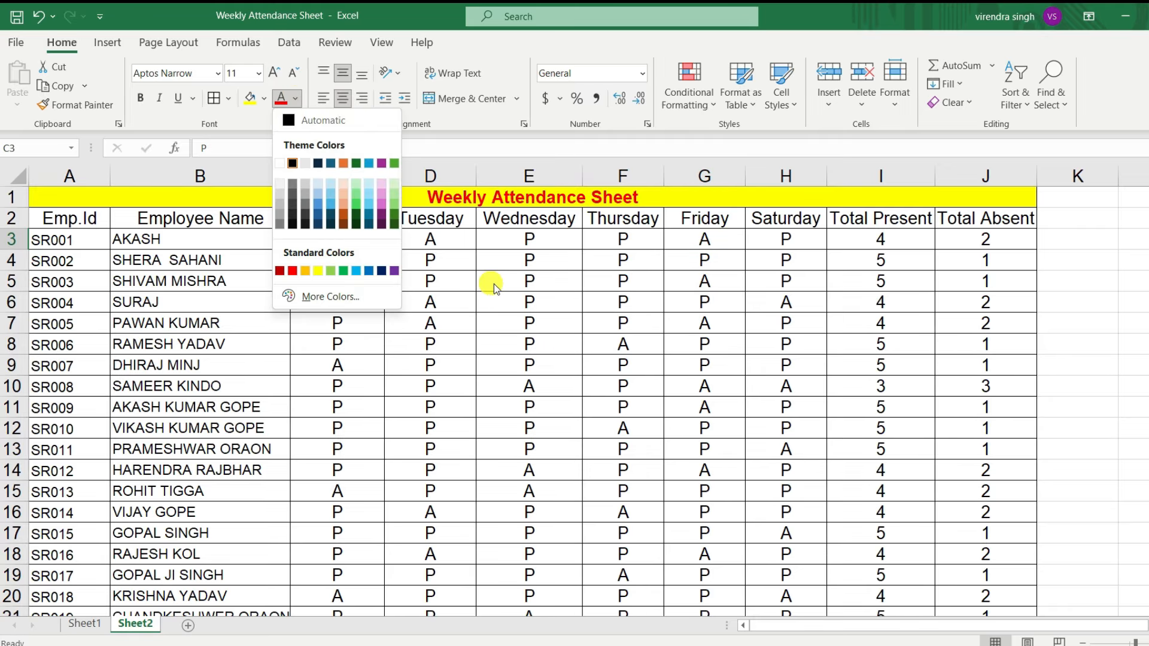
click(618, 268)
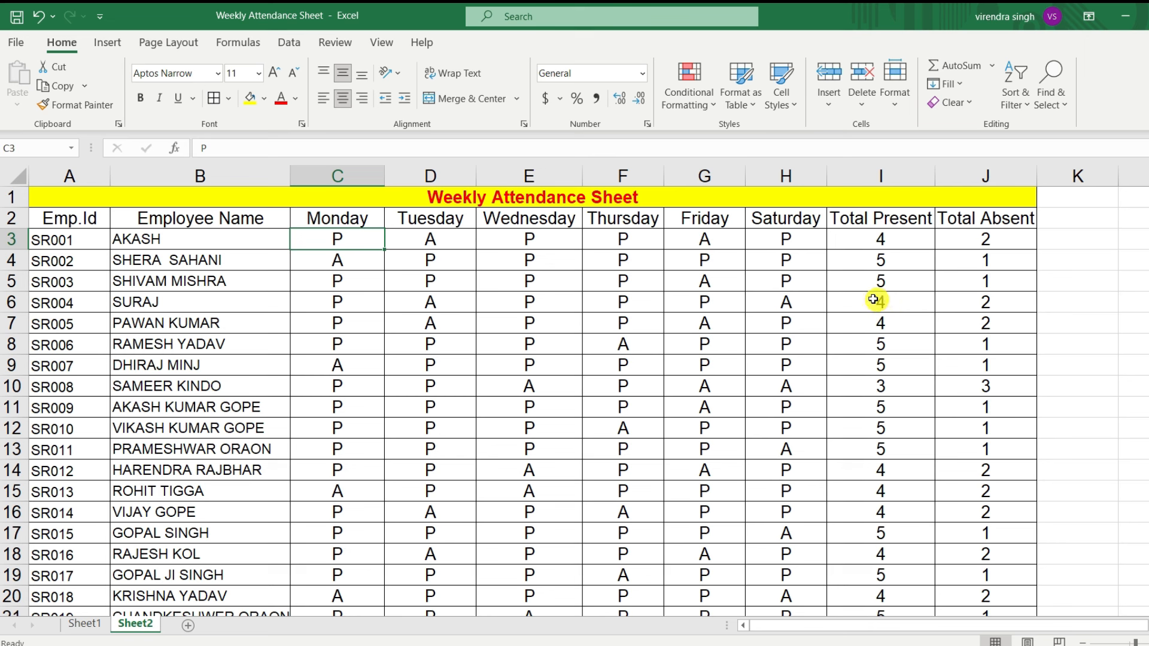
Step: Create a conditional formatting rule for C3:H27 that formats only cells with specific text containing A
drag(325, 239, 785, 616)
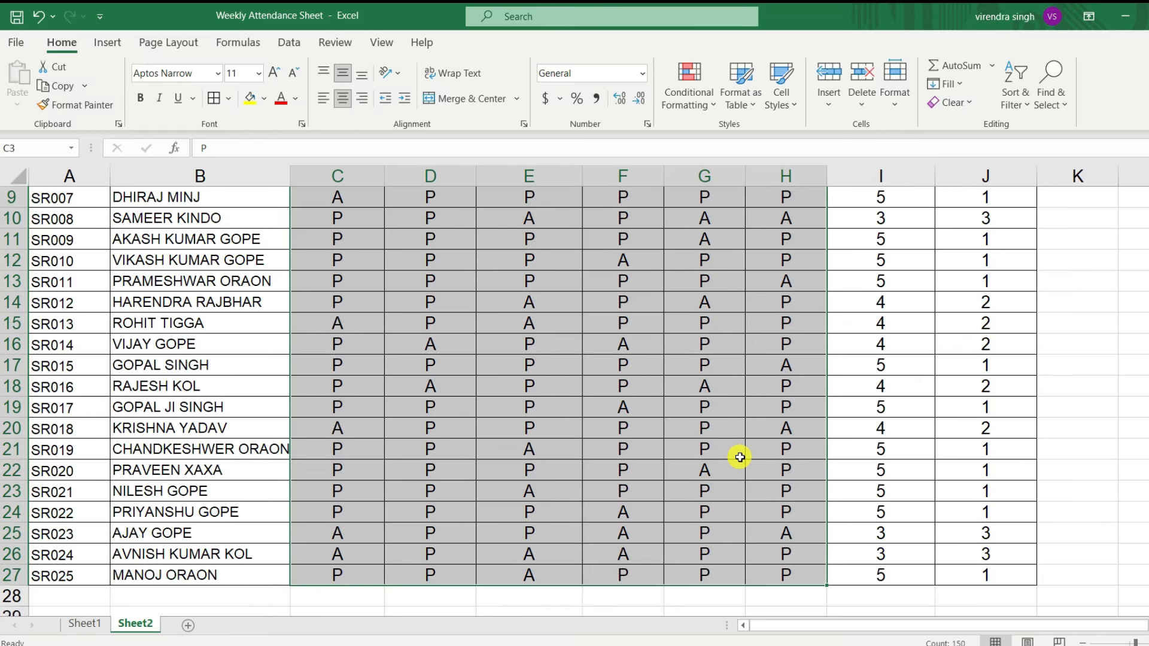
scroll(740, 458, up, 3)
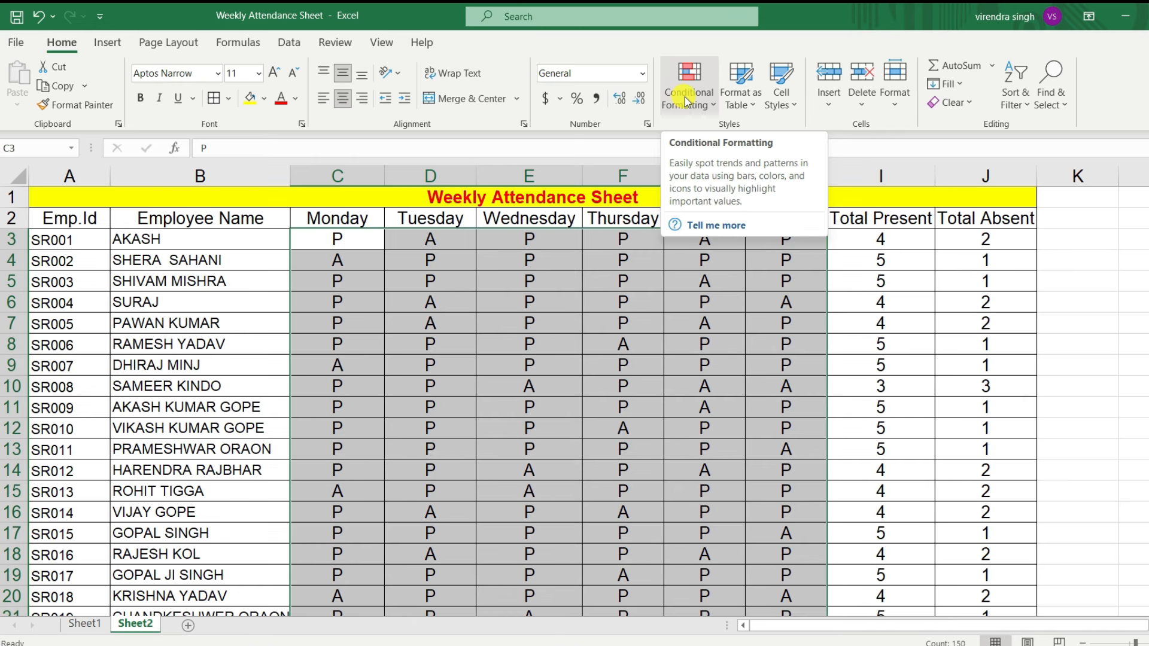
click(716, 104)
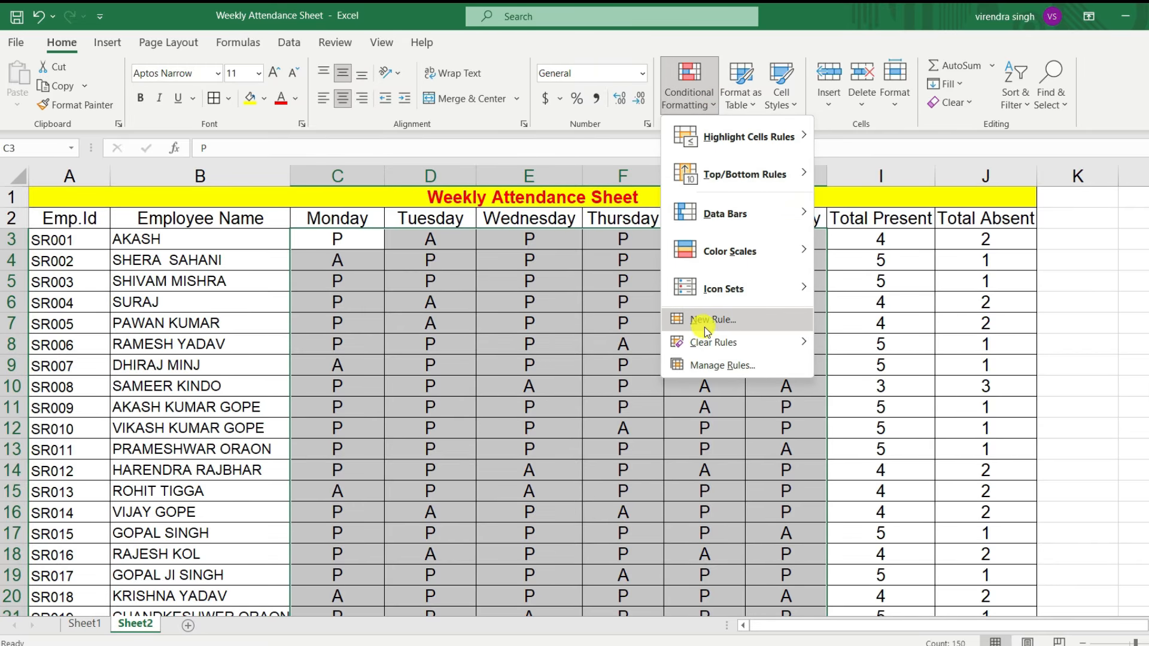
click(706, 323)
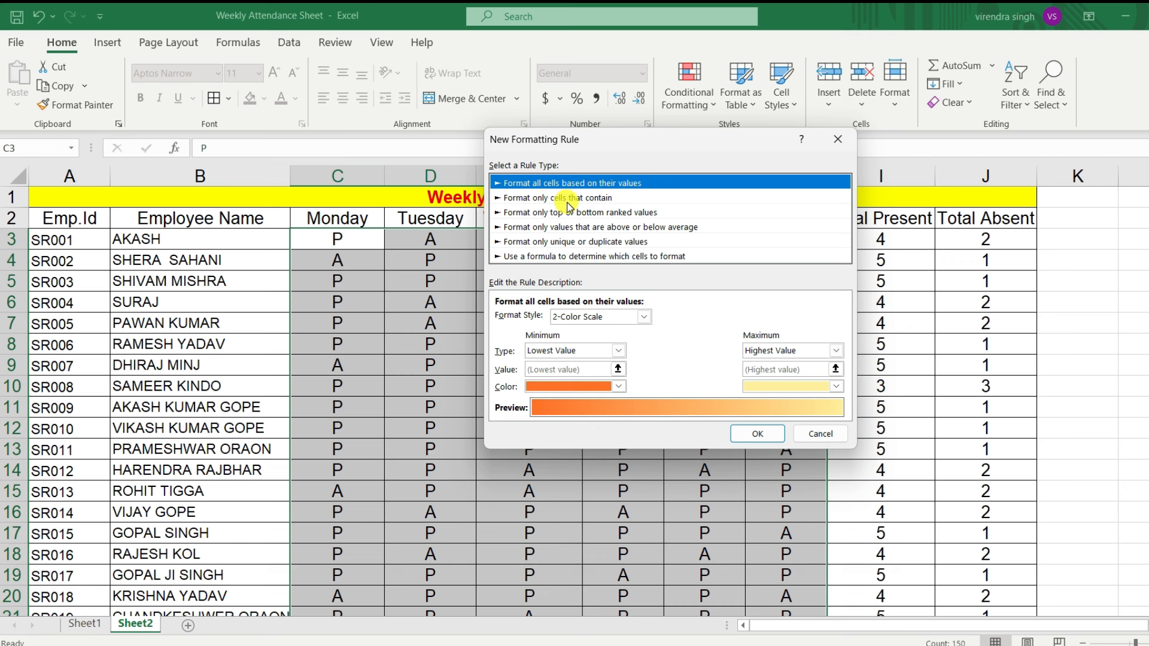
click(593, 201)
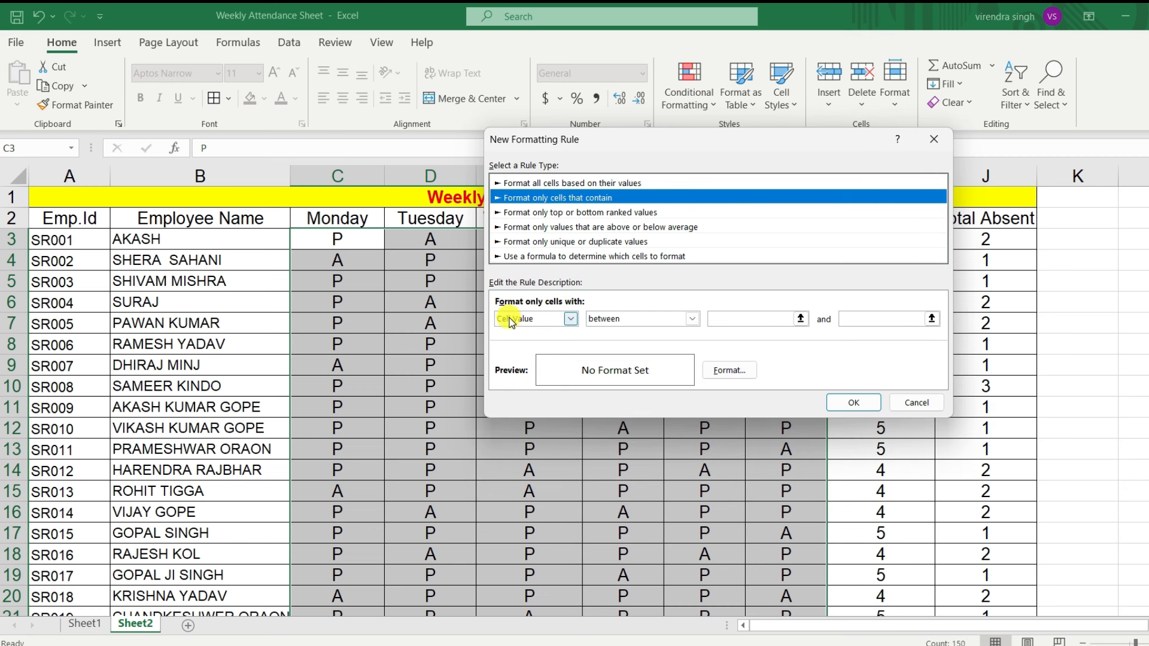
click(570, 319)
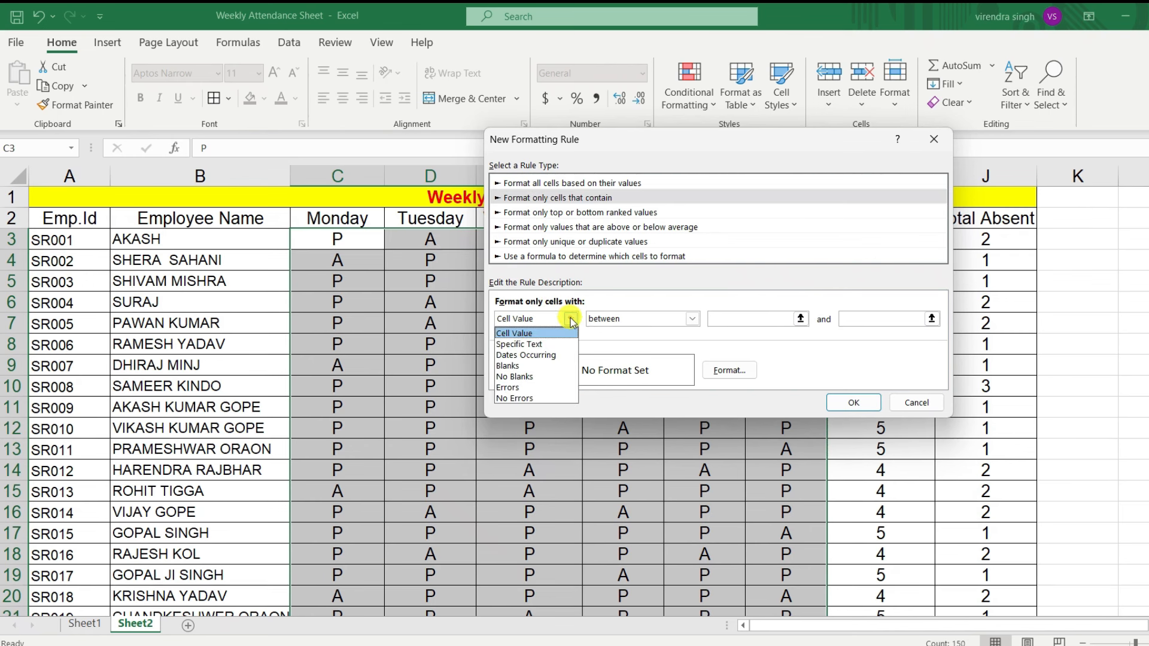
click(549, 345)
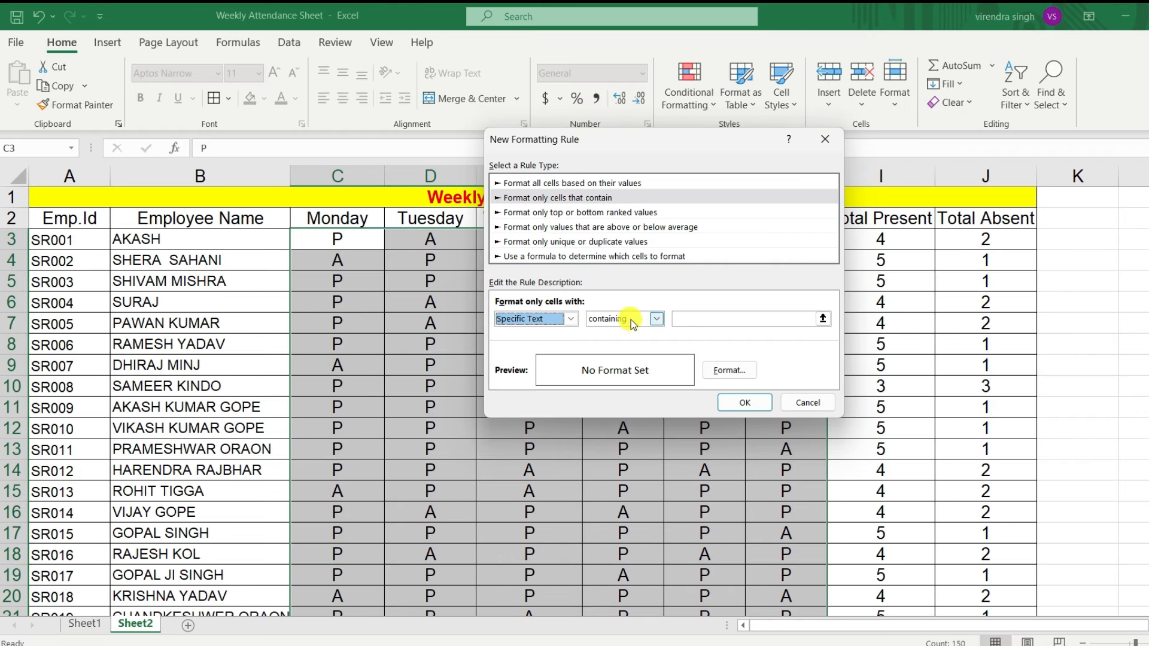
click(698, 318)
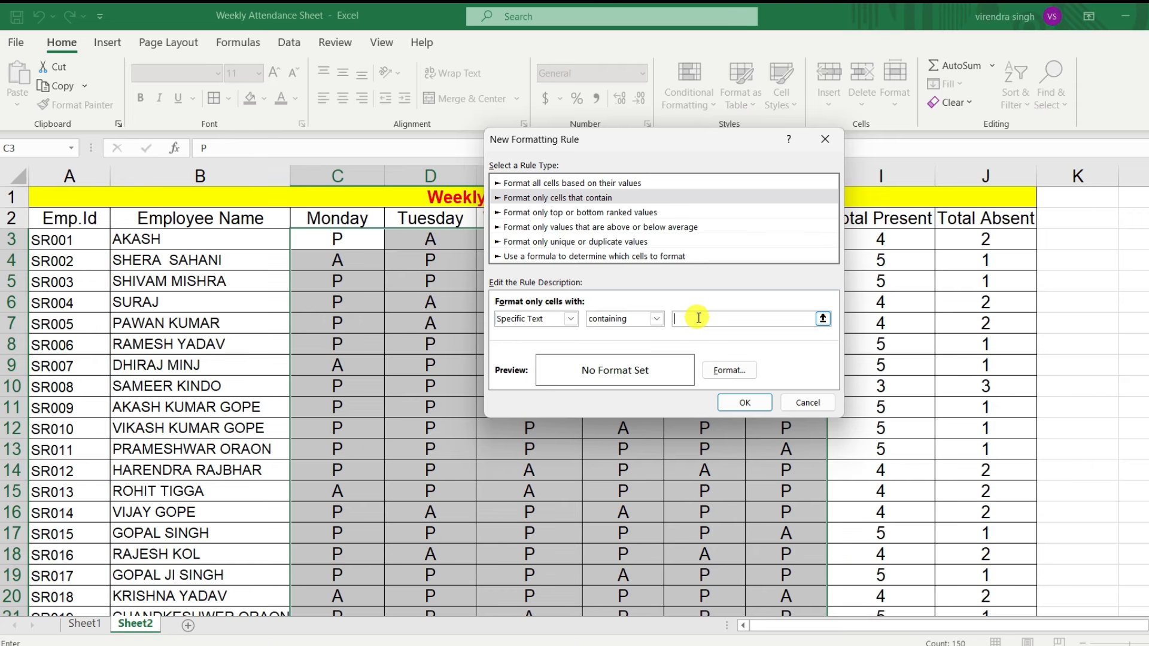
text(A)
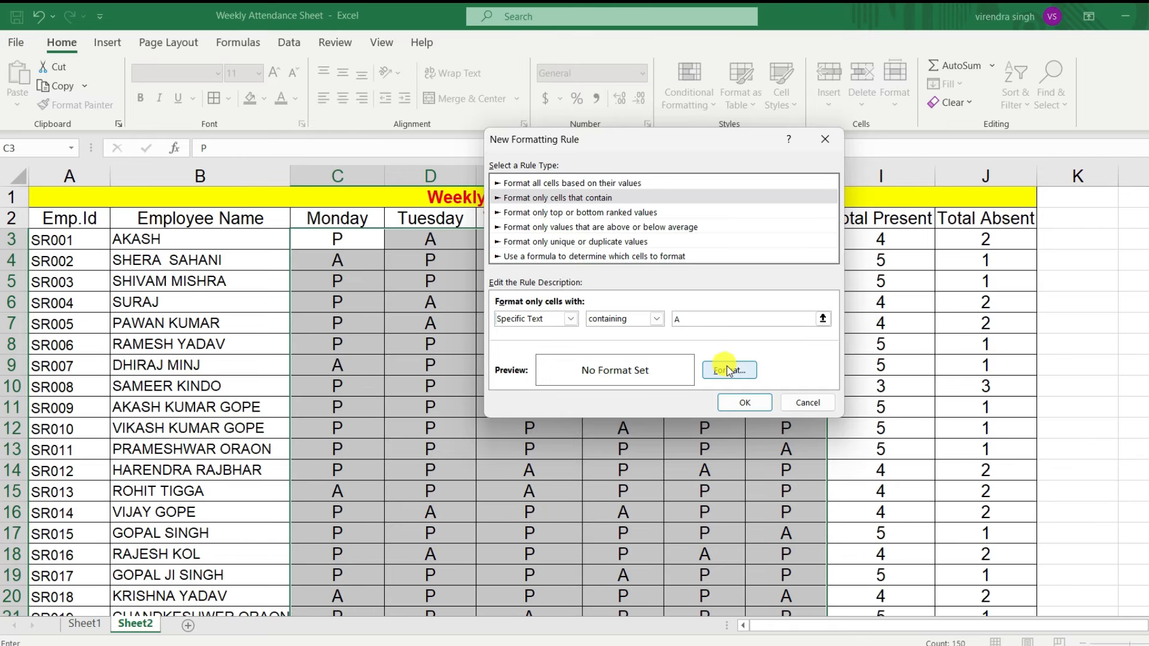
Step: Set the rule's font colour to standard red and apply the rule to the attendance marks
click(728, 369)
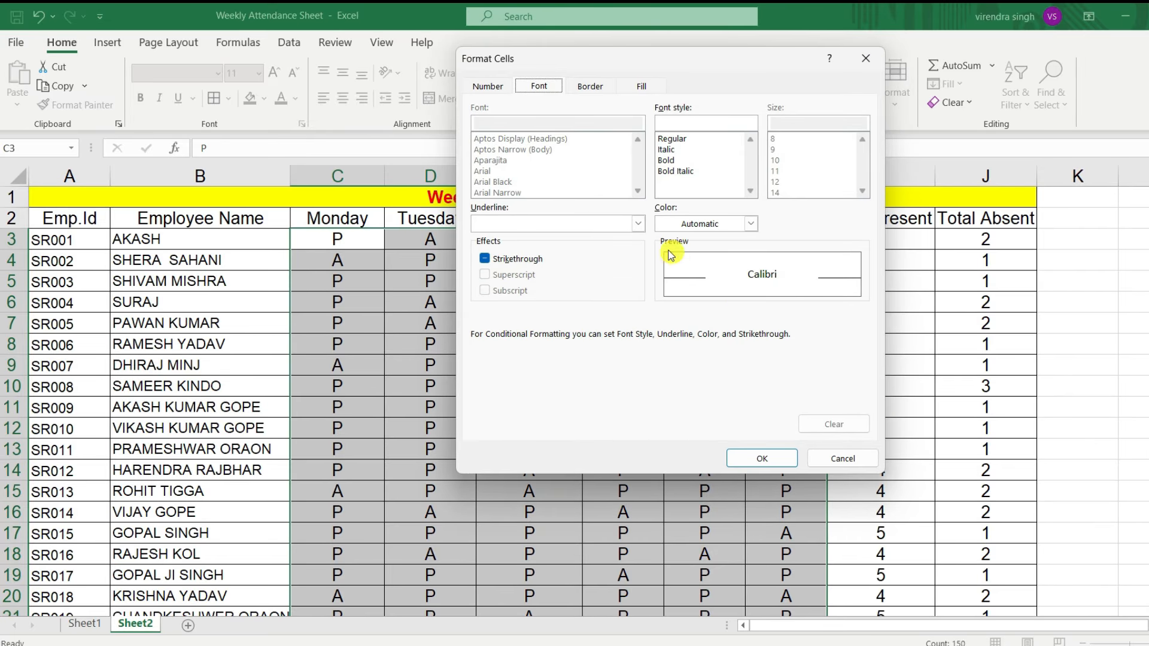
click(751, 223)
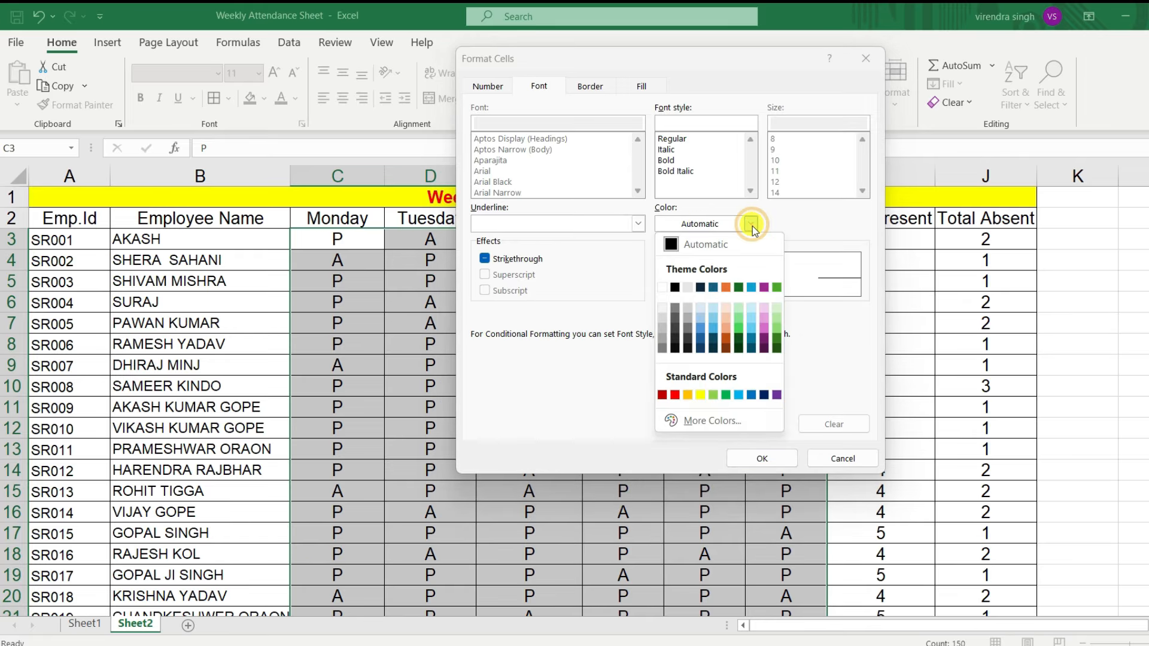
click(676, 395)
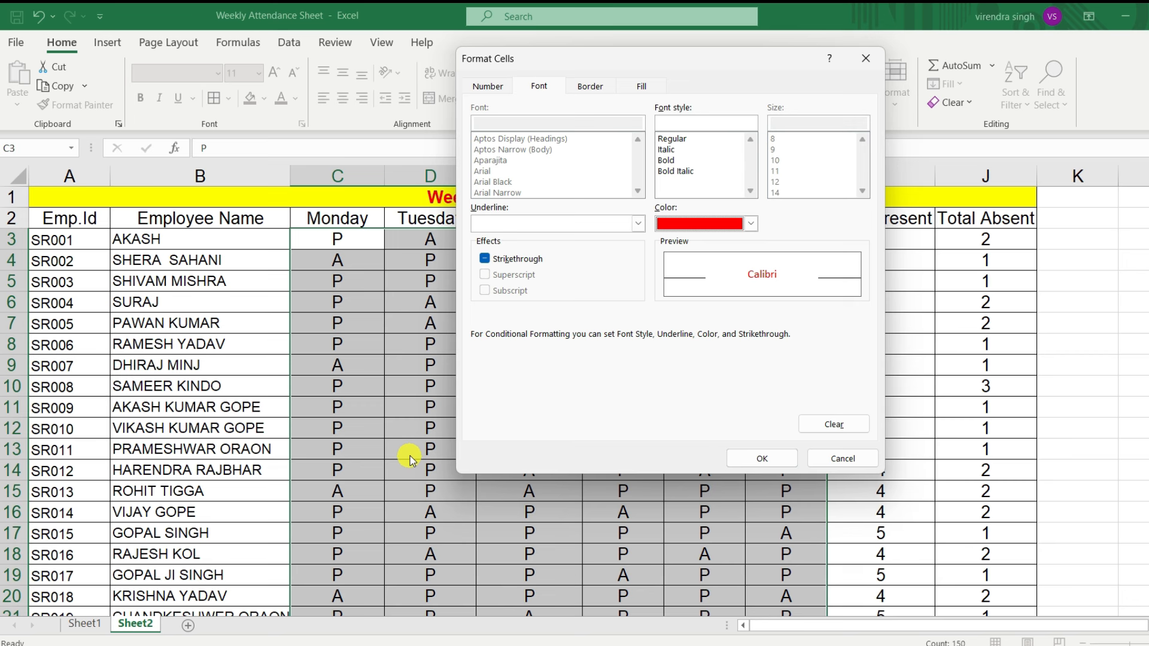
click(762, 458)
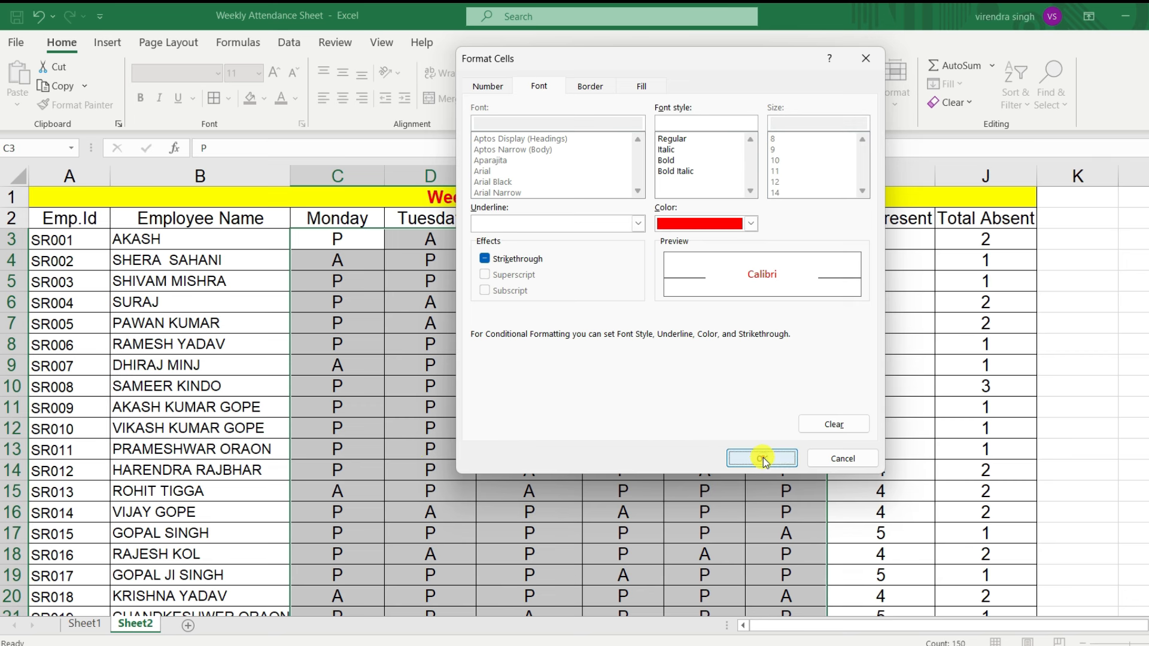
click(737, 404)
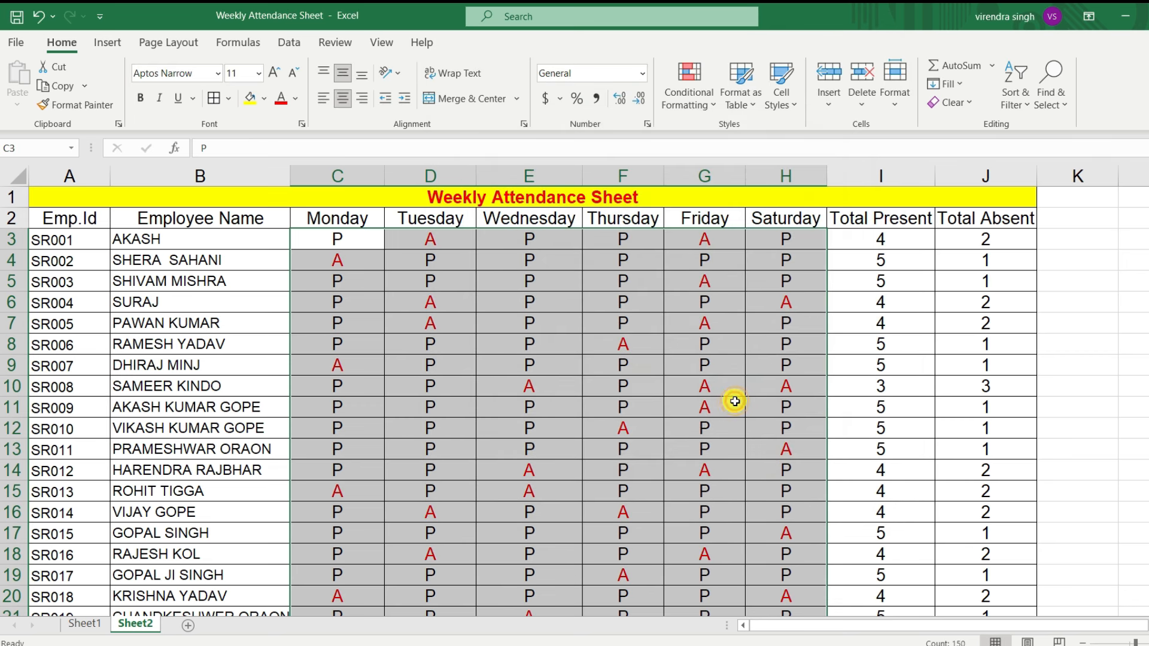
click(574, 384)
scroll(457, 375, down, 4)
scroll(457, 375, up, 4)
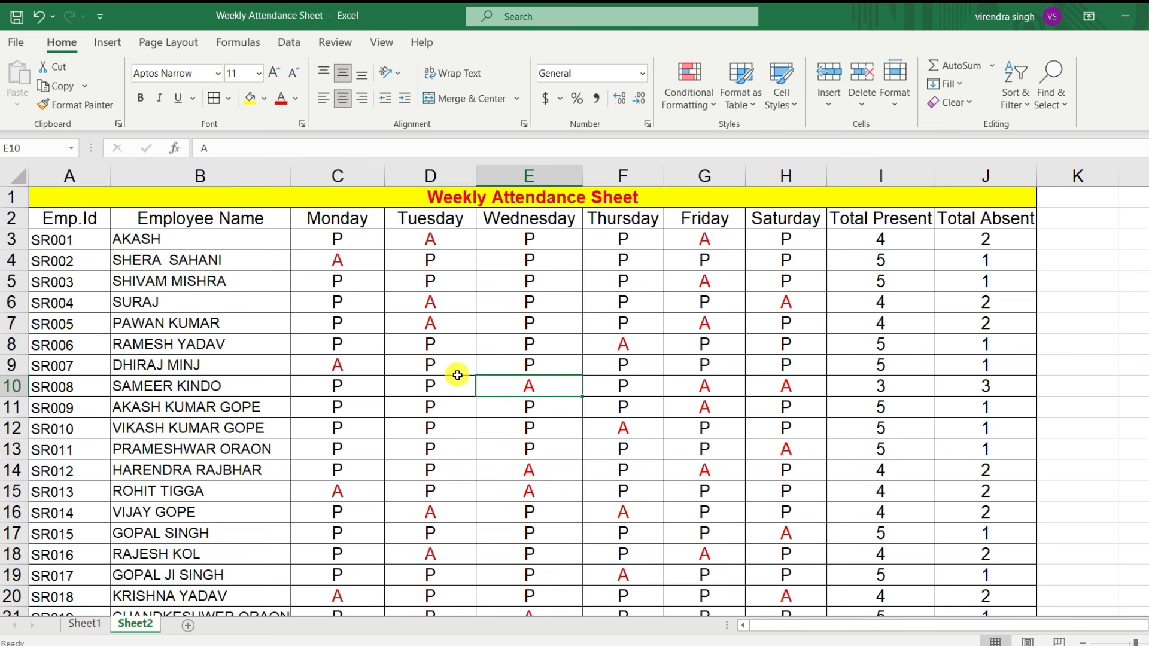
scroll(698, 431, down, 1)
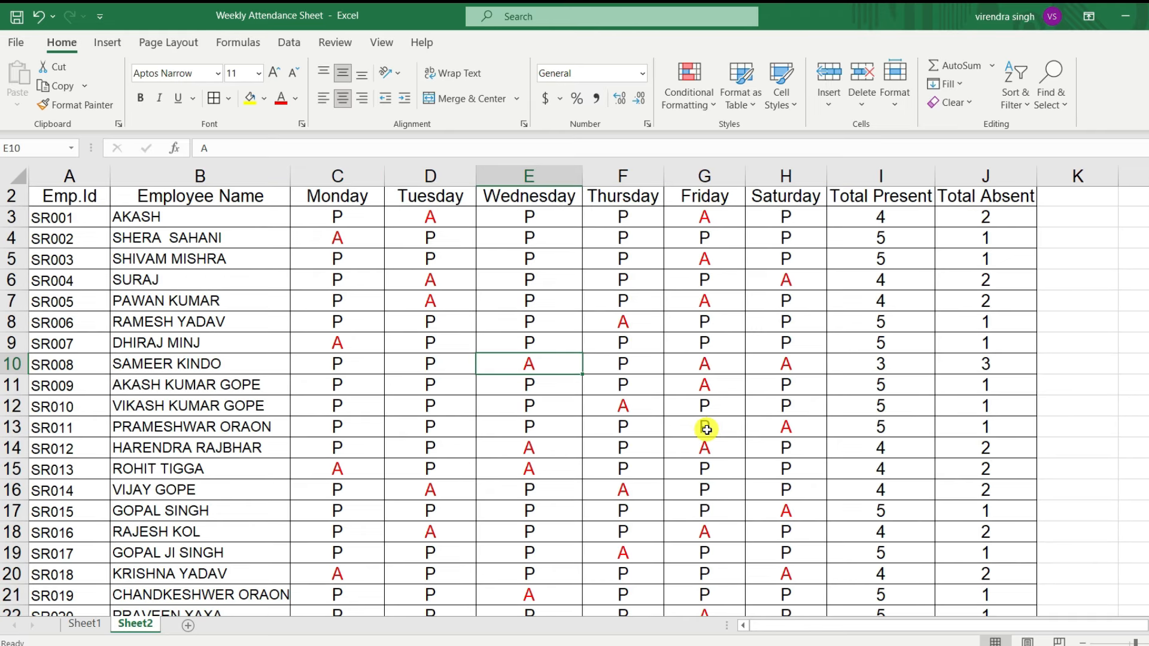
scroll(697, 418, up, 1)
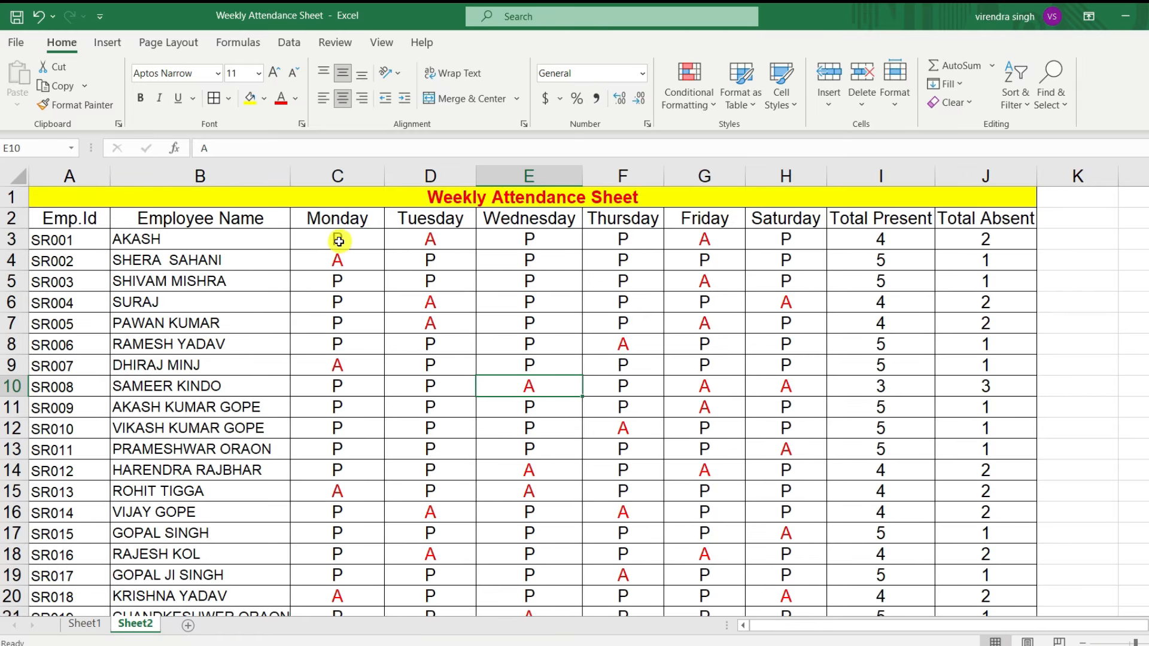
Step: Create a conditional formatting rule for C3:H27 that formats only cells with specific text containing P
drag(337, 242, 787, 577)
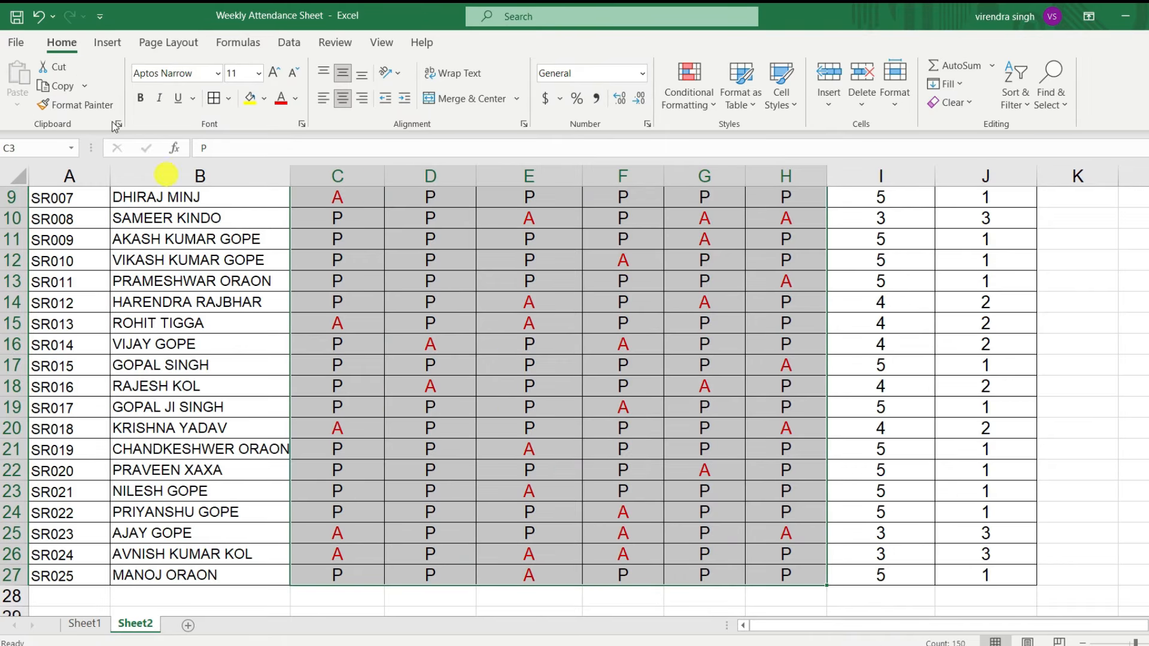
click(706, 99)
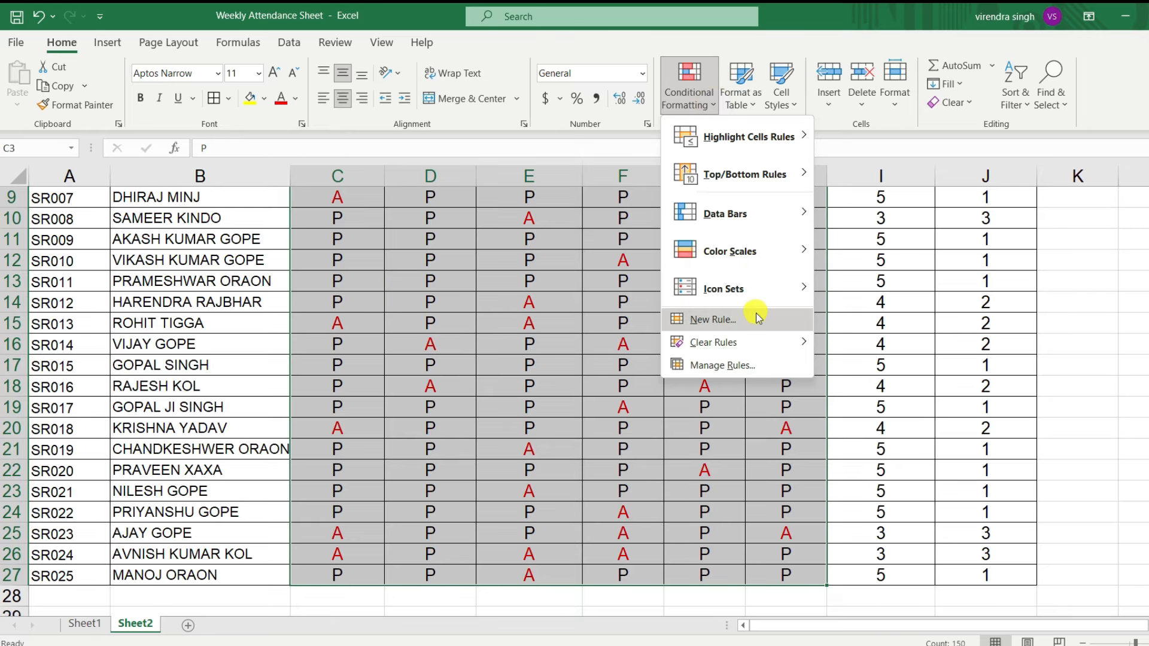
click(712, 318)
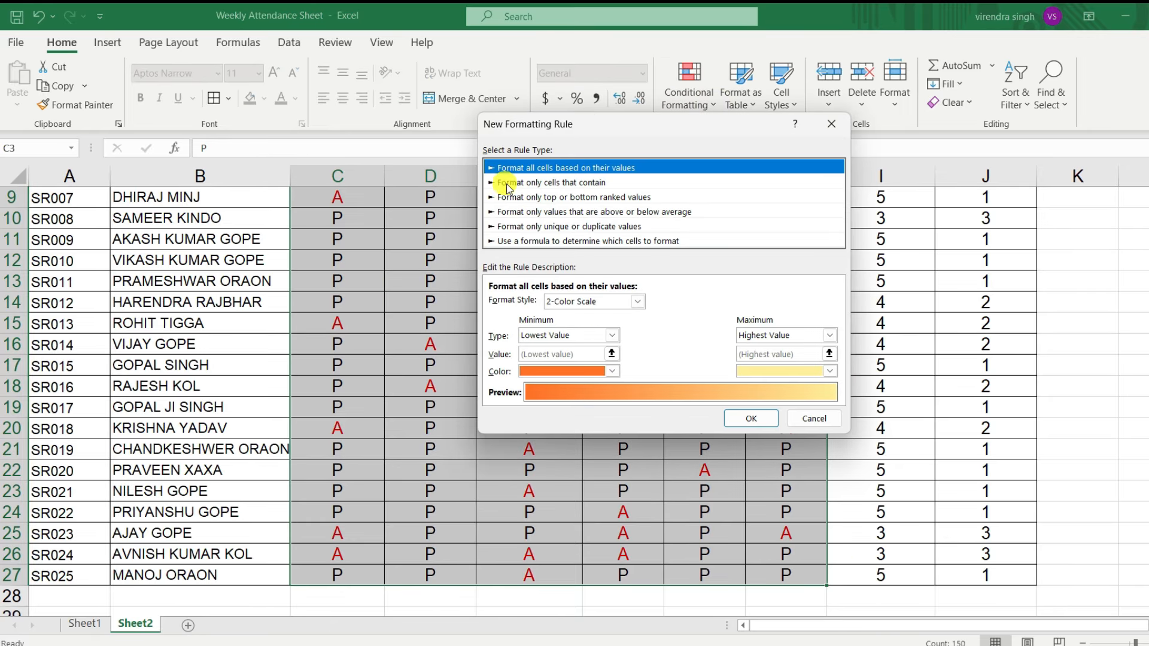
click(545, 183)
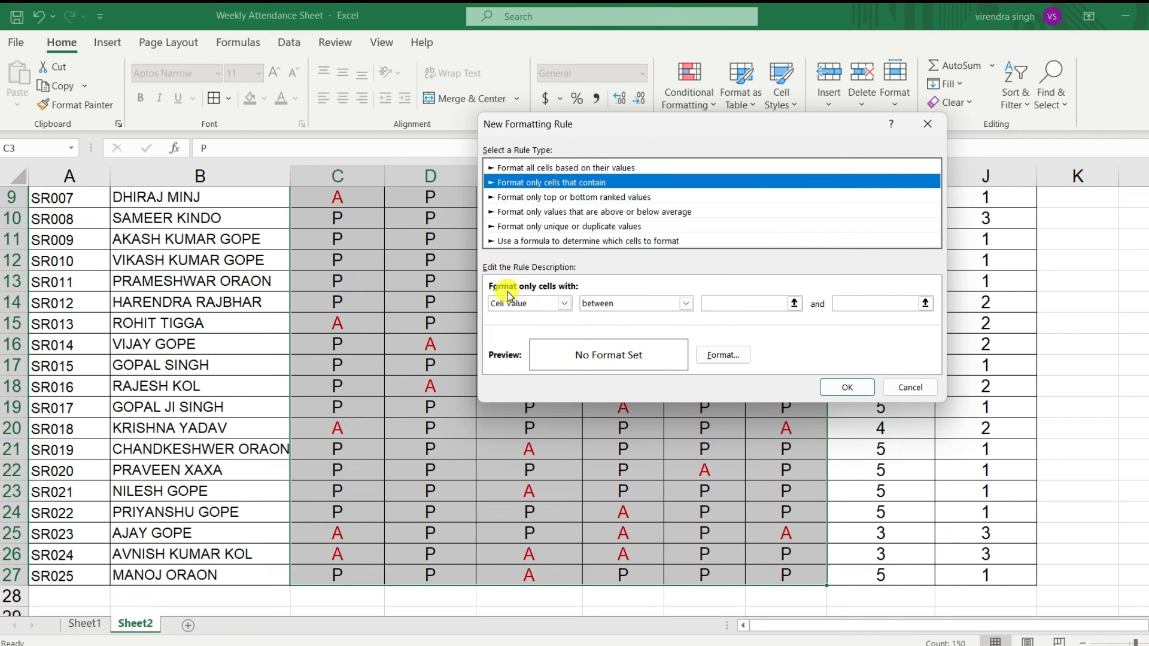
click(563, 303)
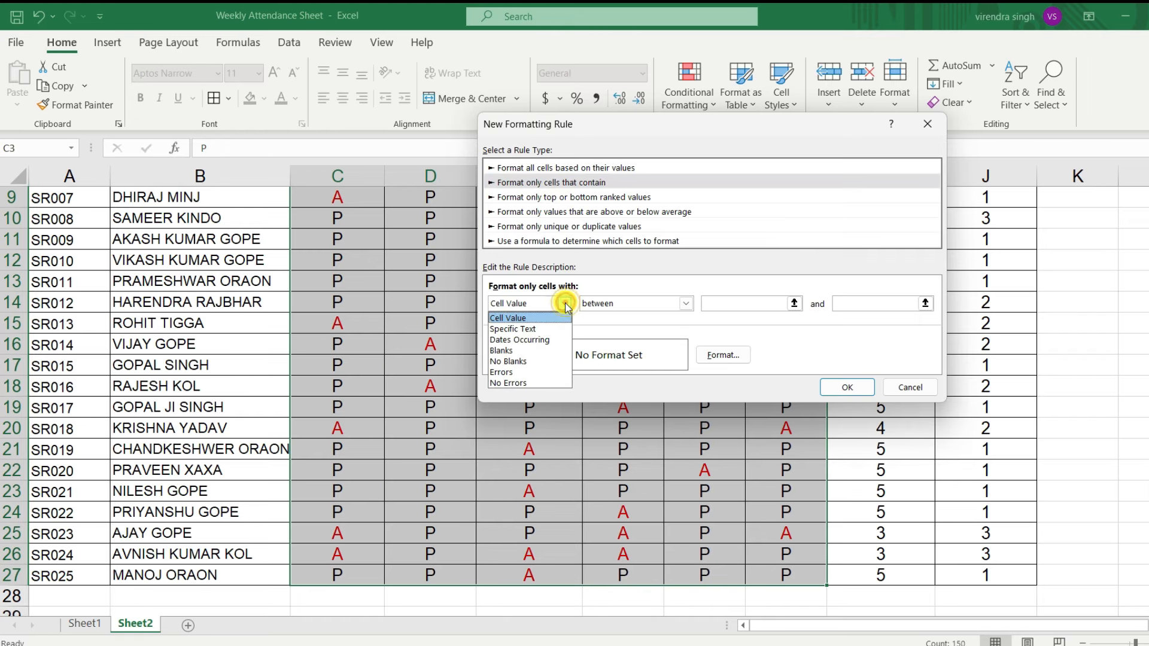
click(550, 329)
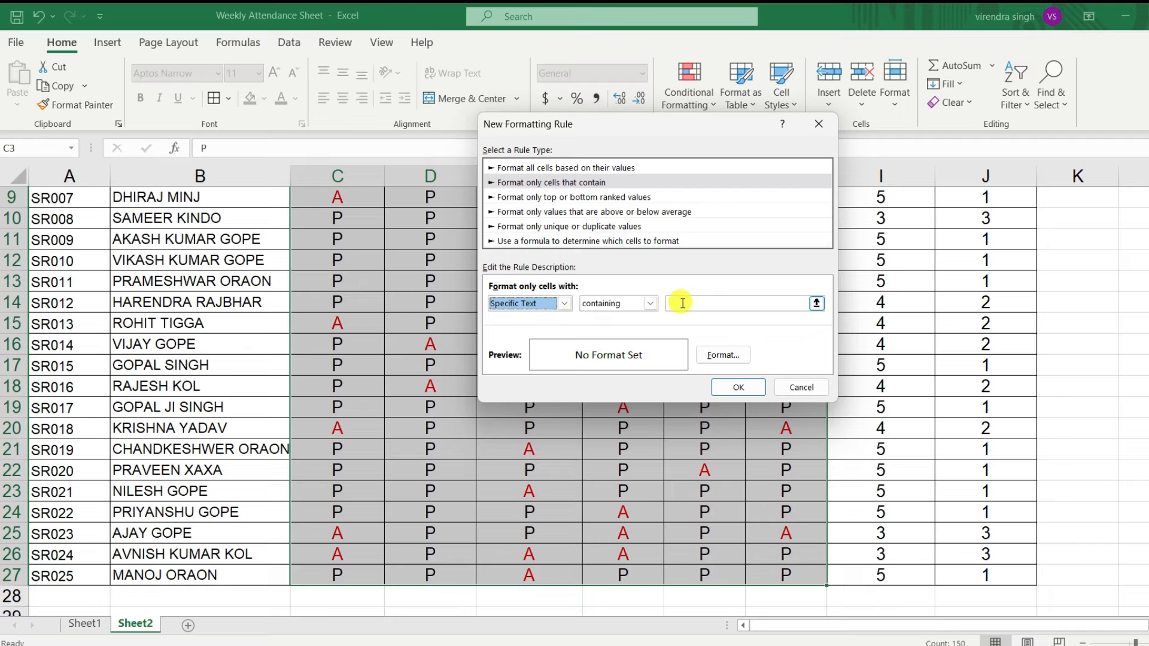
click(722, 308)
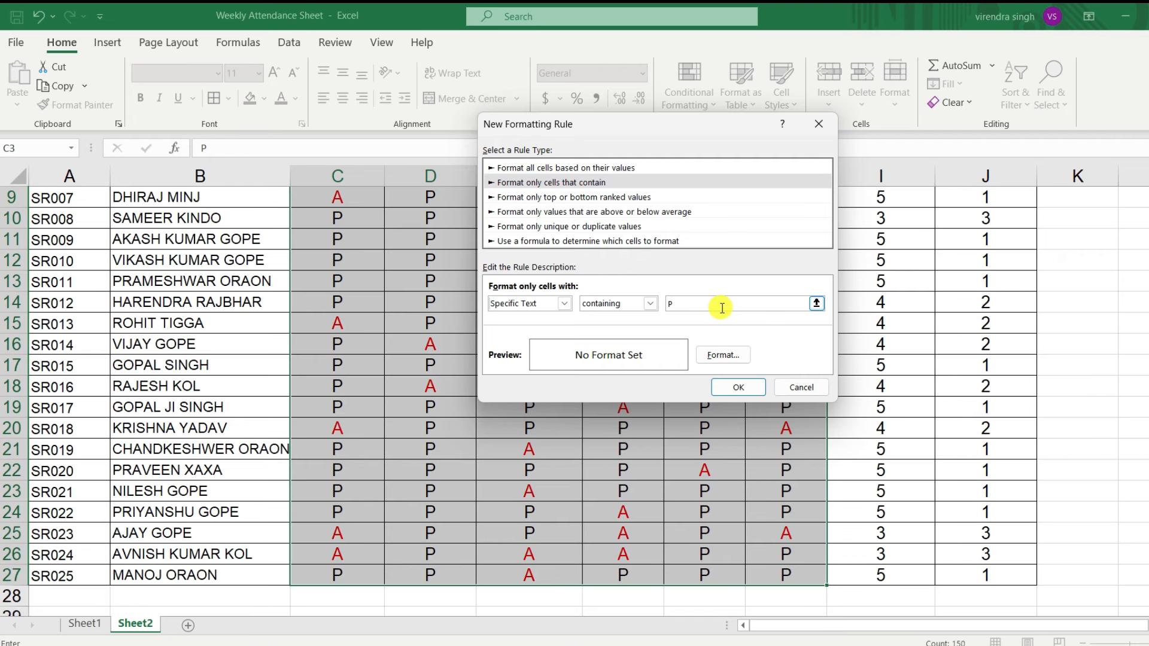
Step: Set the P rule's font colour to a dark green theme colour and apply the rule to the attendance marks
click(718, 356)
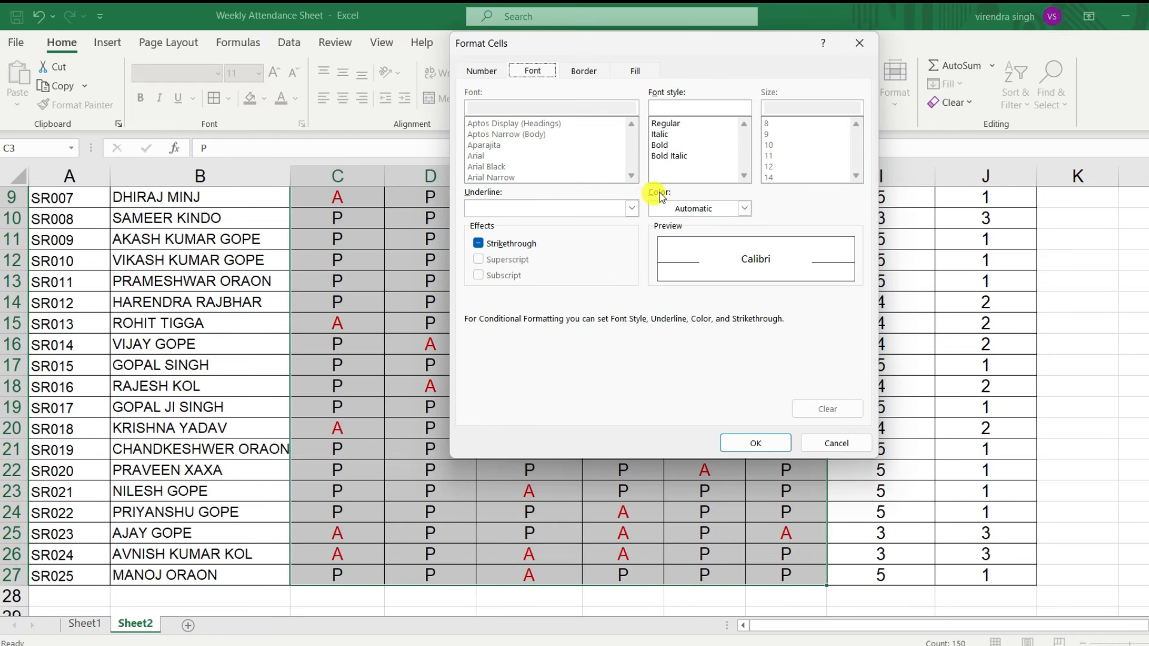
click(744, 209)
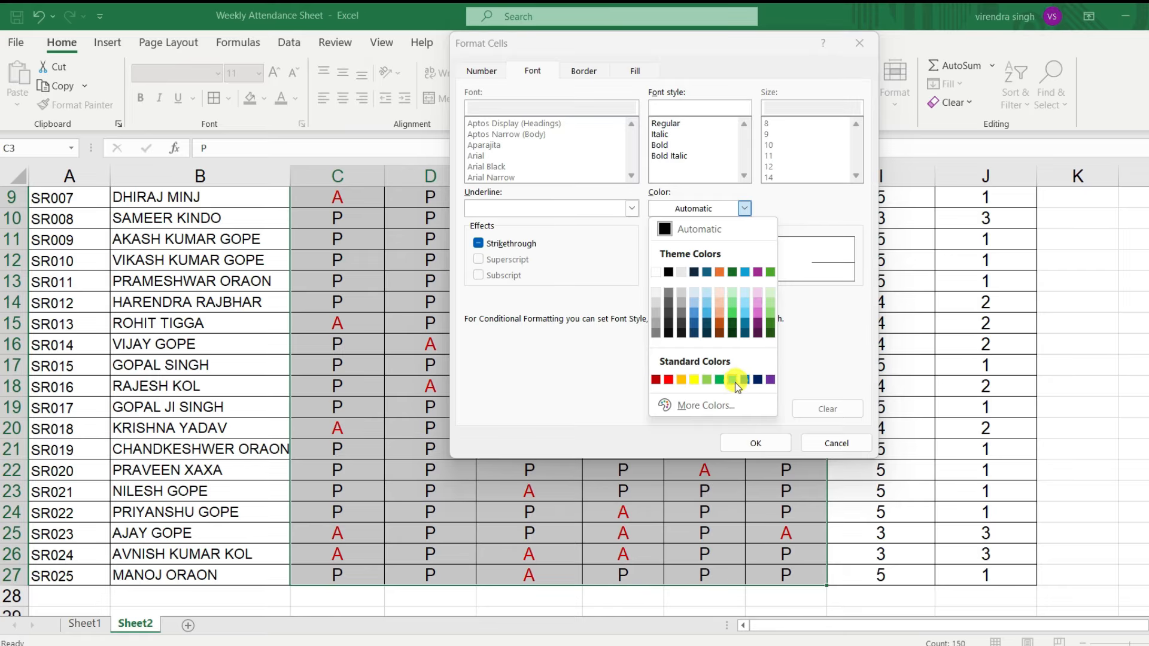
click(770, 322)
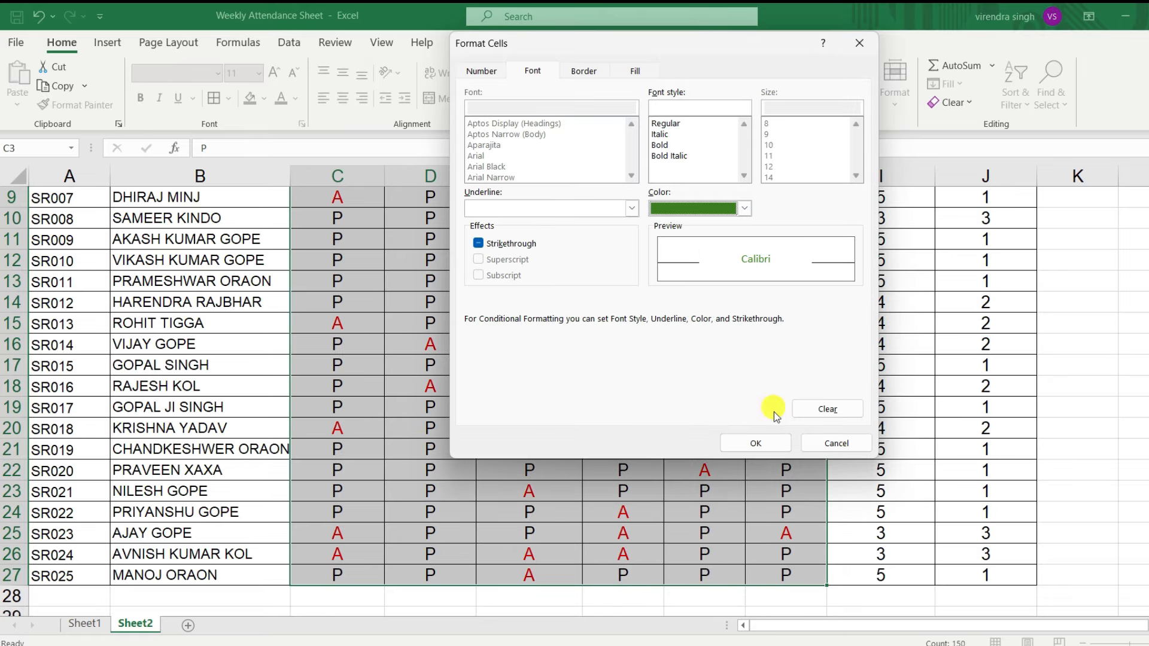
click(753, 443)
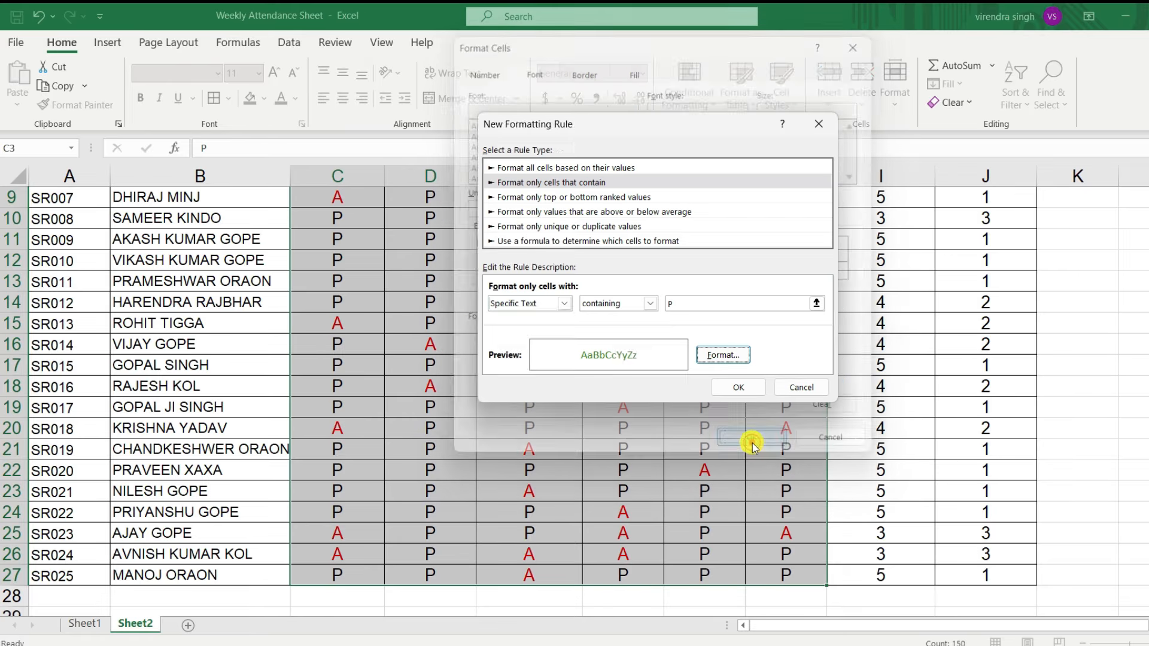
click(740, 389)
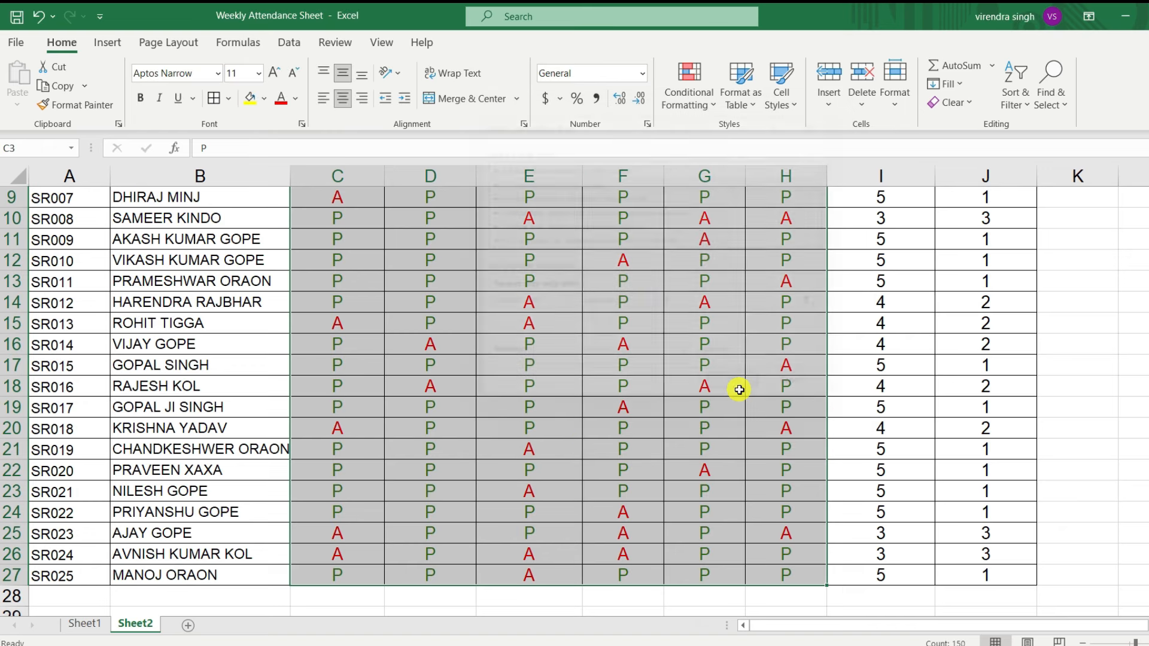
scroll(610, 377, up, 3)
click(611, 375)
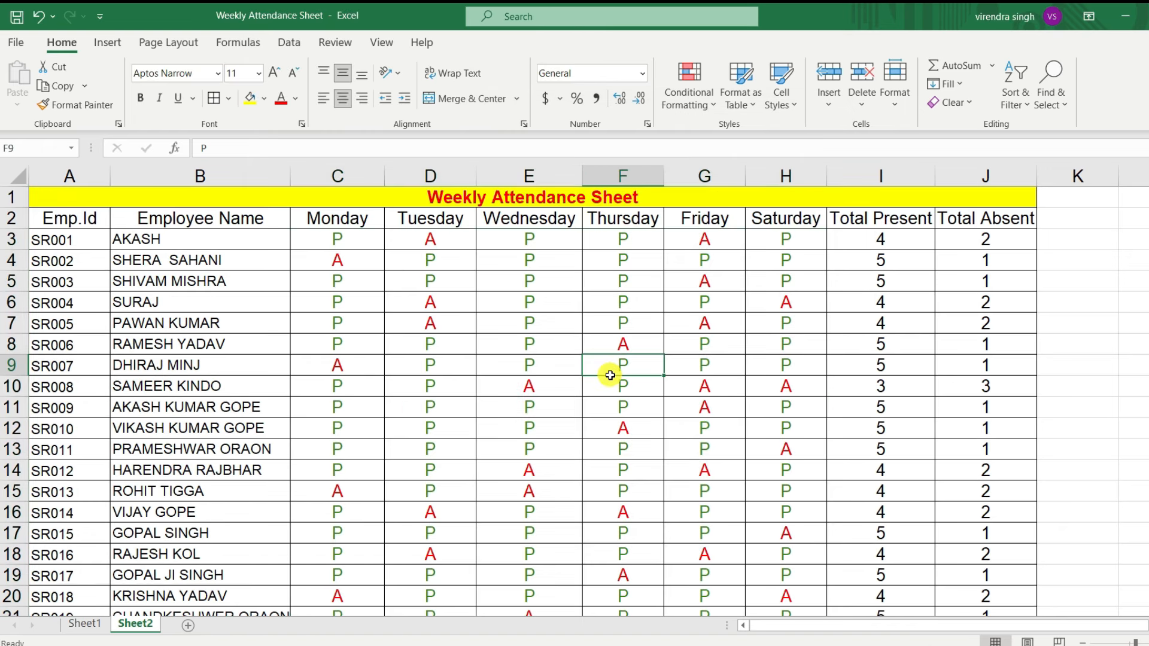
Step: Make the attendance marks in C3:H27 bold
drag(319, 241, 826, 601)
key(ctrl+b)
scroll(659, 478, up, 3)
click(564, 355)
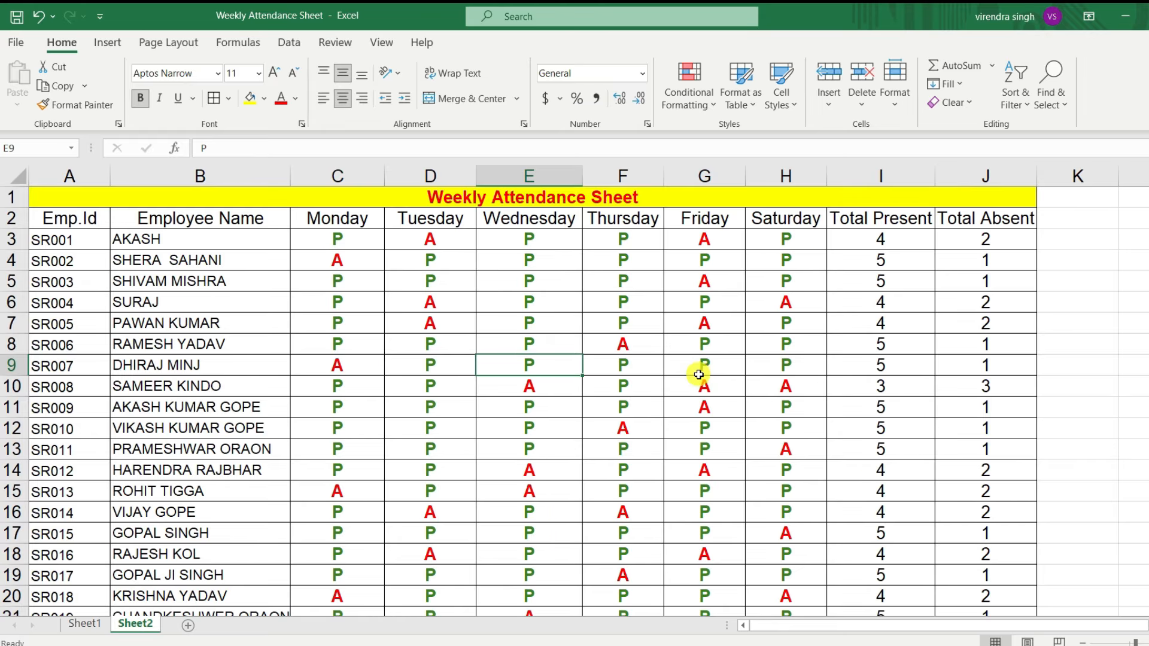
Step: Review the coloured attendance marks and the present and absent totals across all employee rows
scroll(698, 375, down, 5)
scroll(661, 347, up, 5)
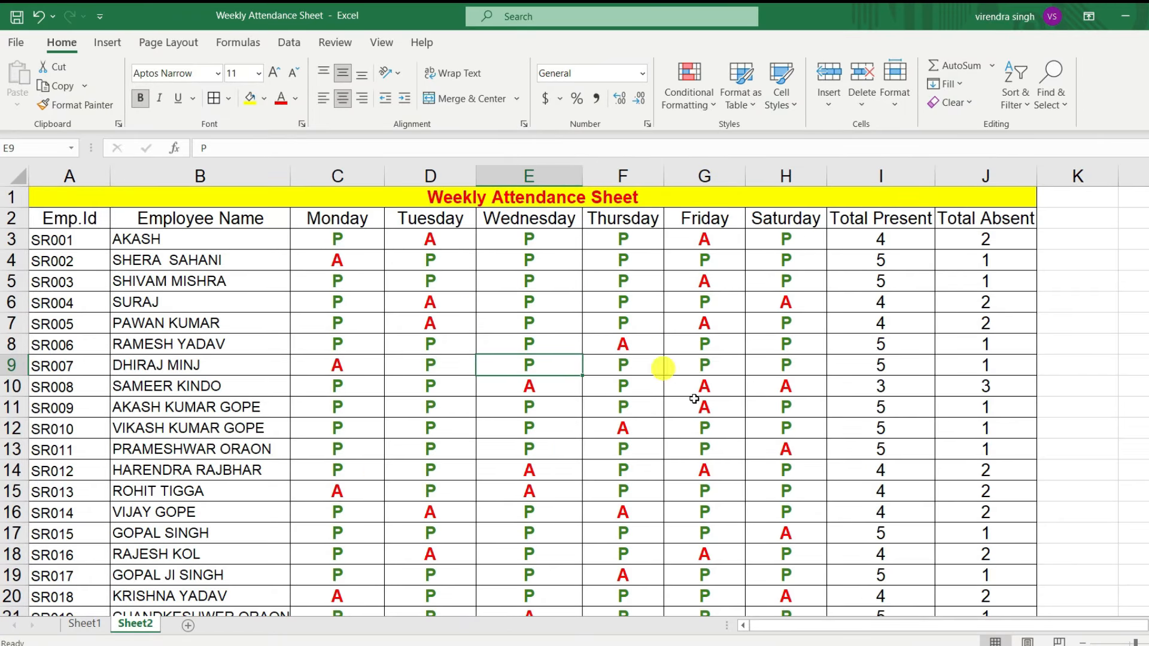
scroll(697, 398, down, 3)
scroll(700, 397, up, 3)
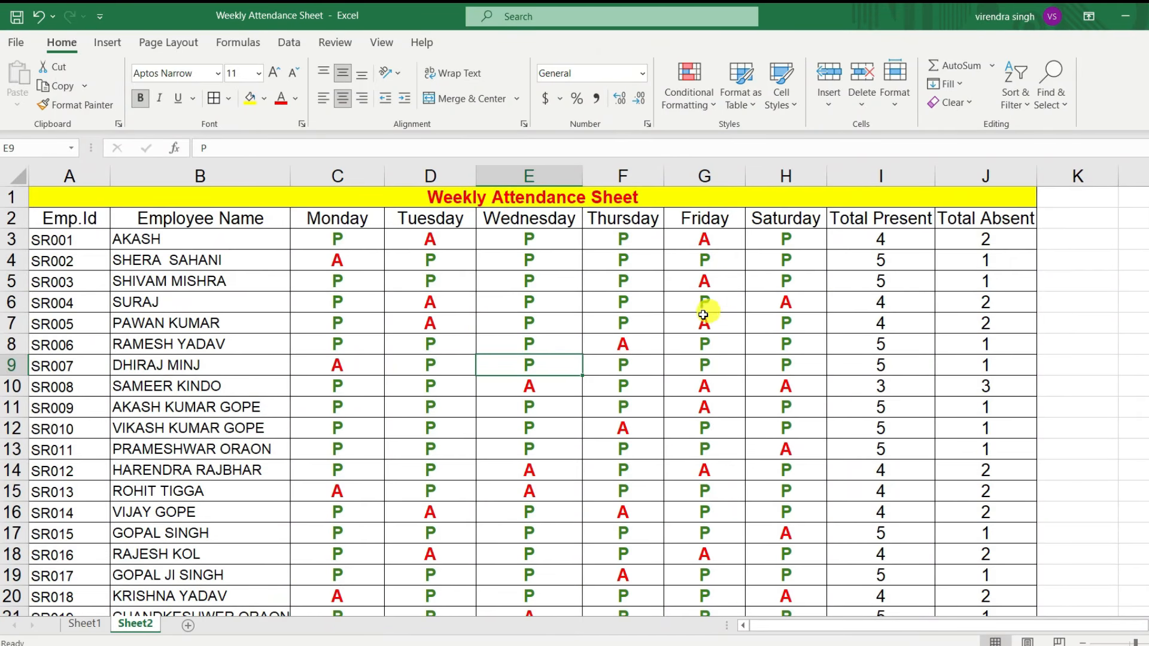
scroll(674, 326, down, 4)
scroll(677, 326, up, 4)
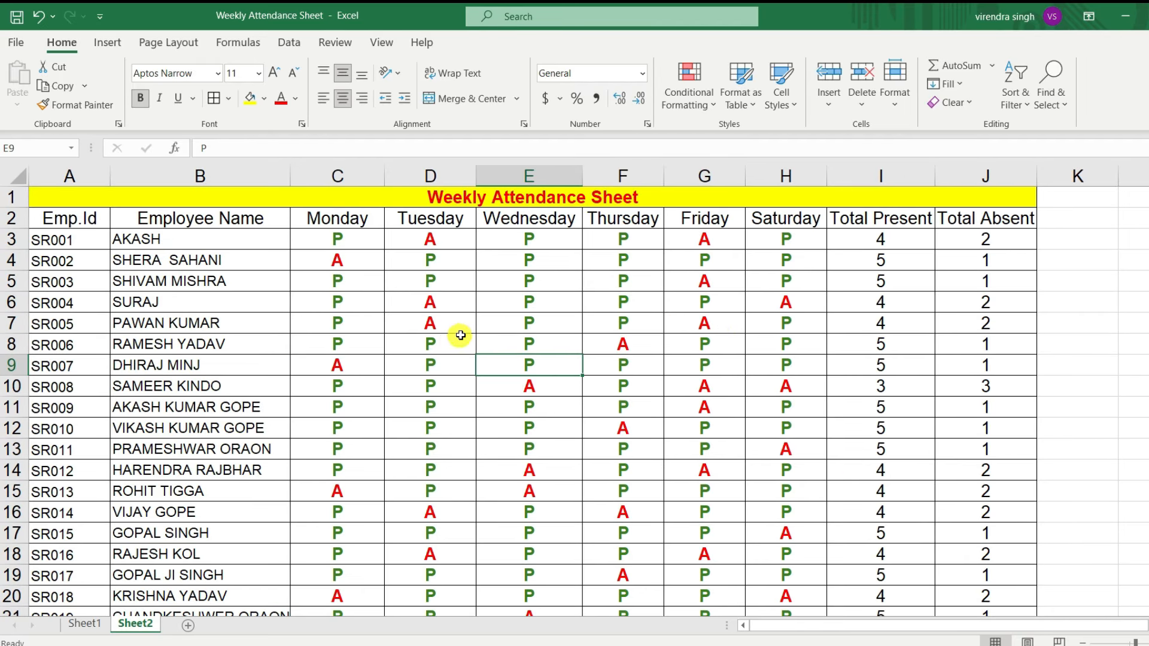
scroll(461, 335, down, 3)
scroll(459, 334, up, 3)
scroll(435, 338, down, 2)
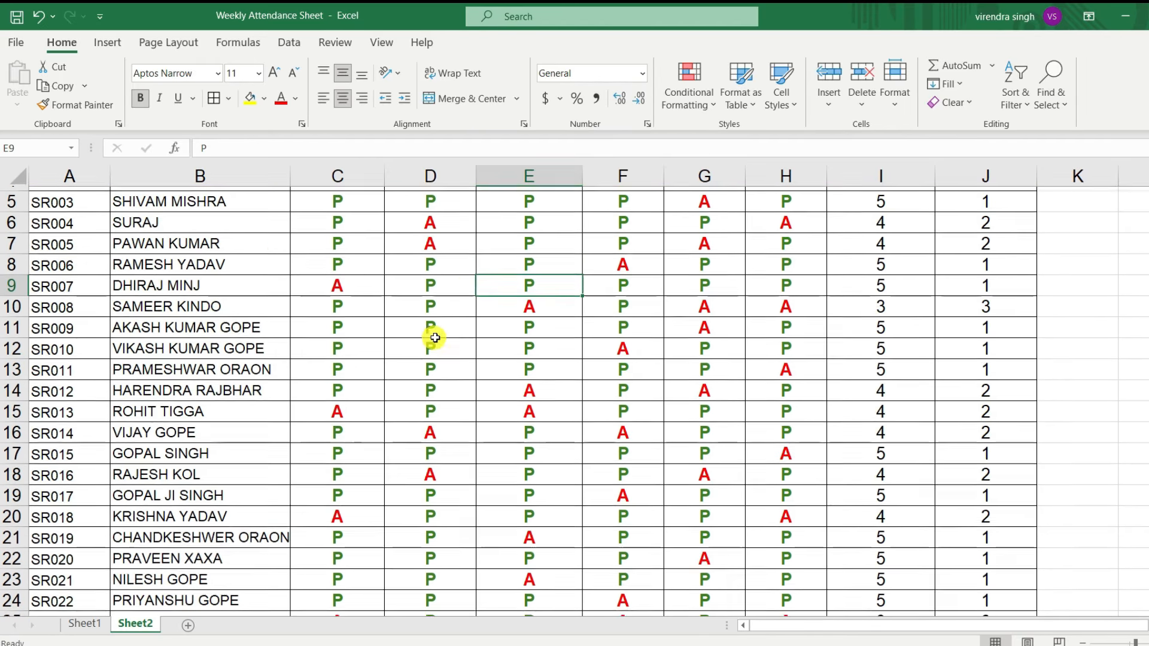
scroll(435, 338, up, 2)
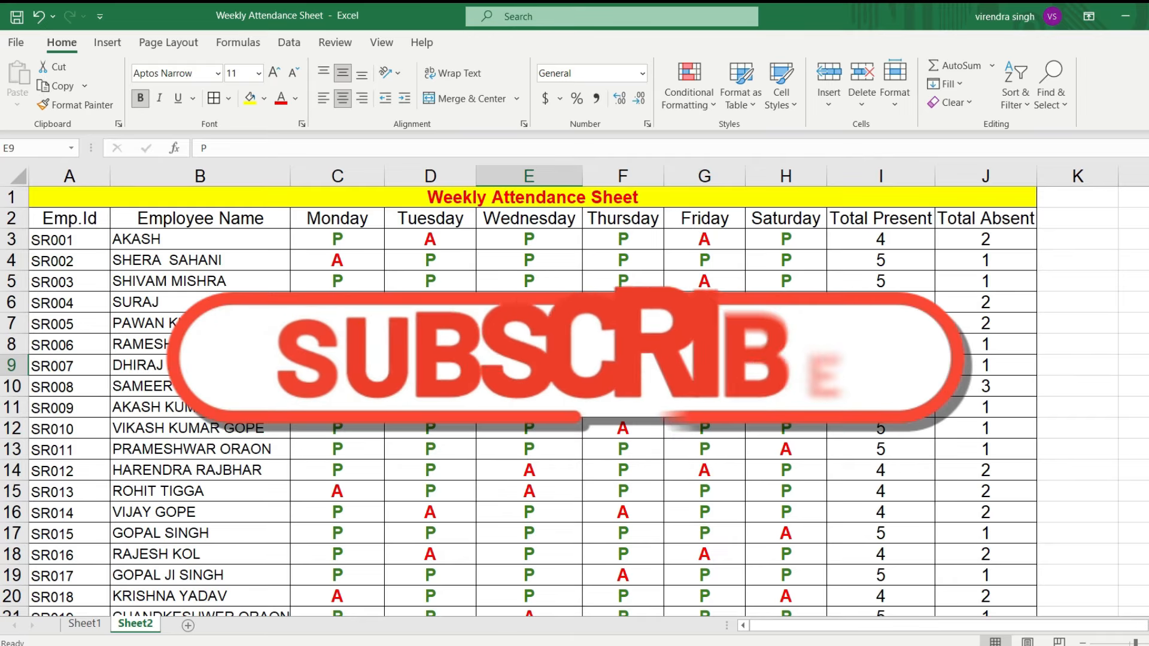